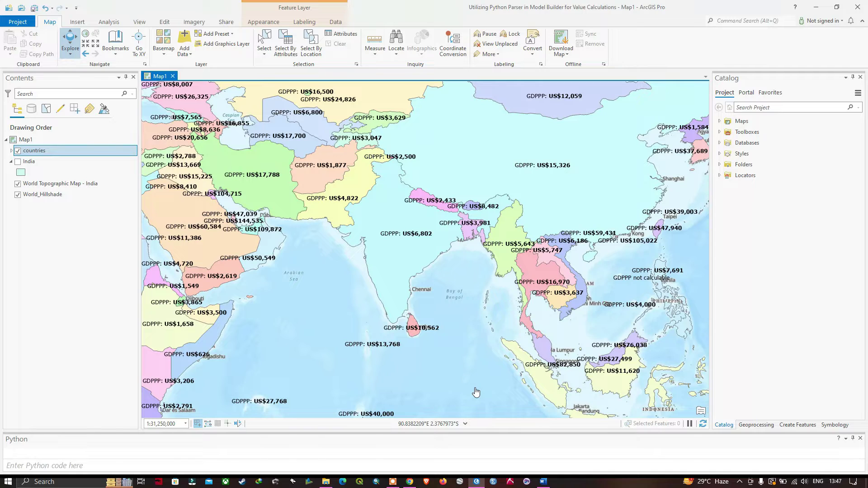
Switch to the Word document to read the Model Builder description, and return to the ArcGIS Pro map
key("alt+Tab")
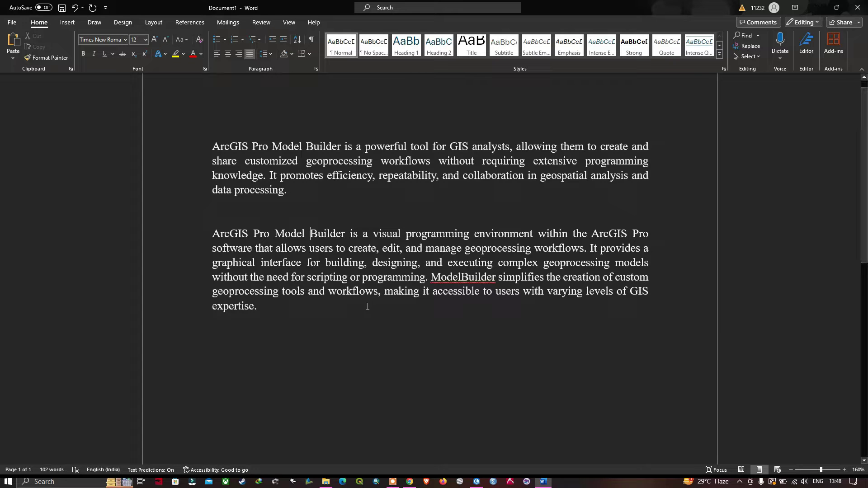
left_click(476, 481)
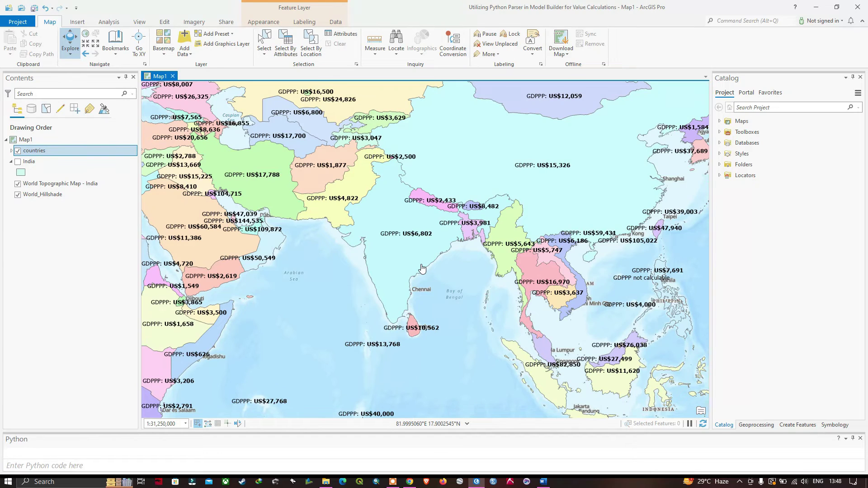
Toggle the visibility of the India layer and the countries layer to compare what each one shows on the map
left_click(19, 163)
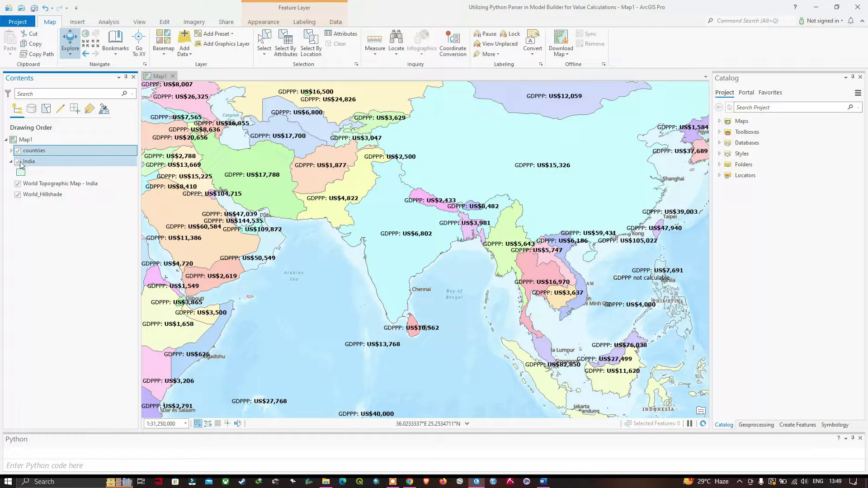
left_click(20, 164)
left_click(19, 151)
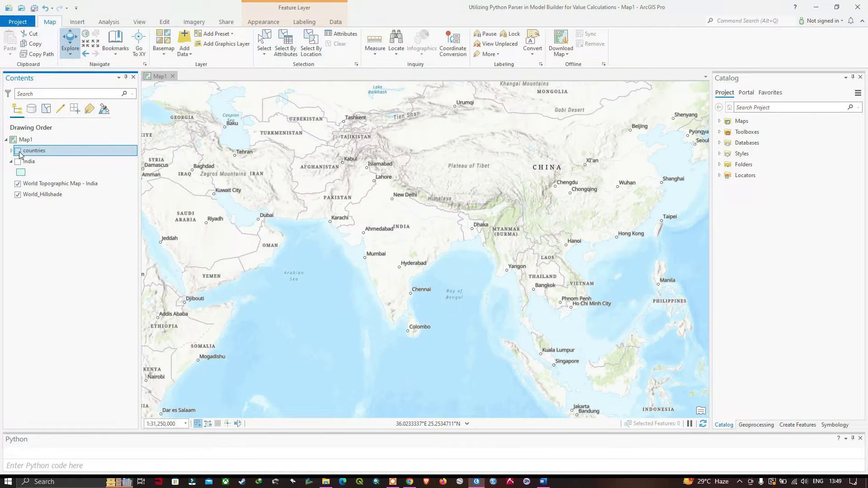
left_click(18, 152)
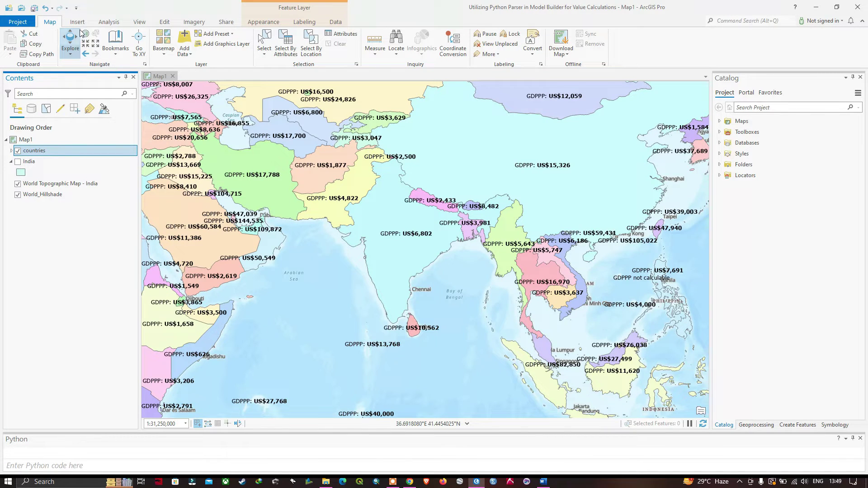
Insert a new map into the project and close the Map1 view
left_click(80, 22)
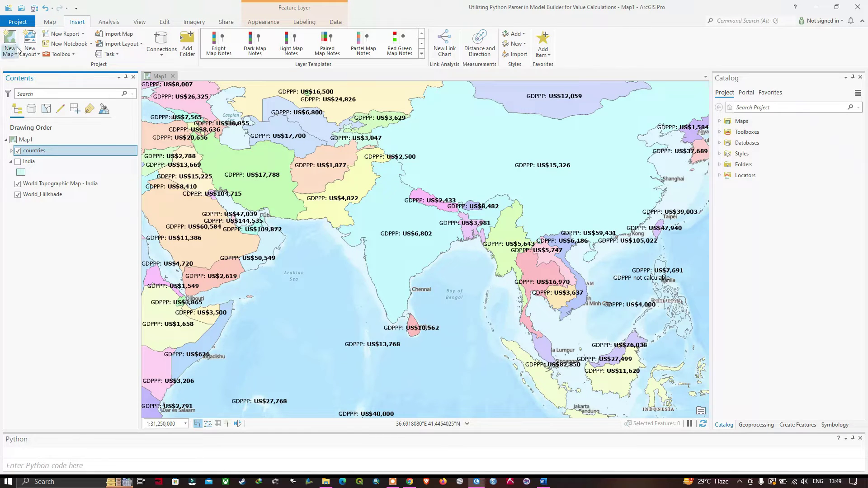
left_click(15, 53)
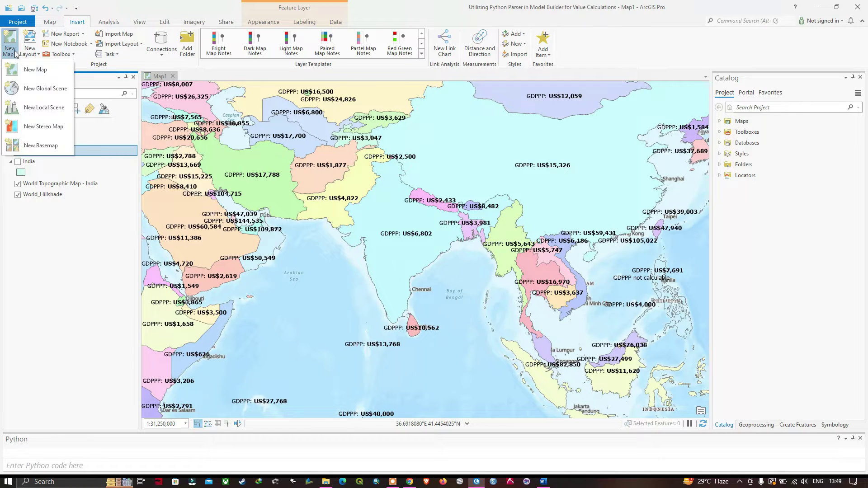
left_click(42, 72)
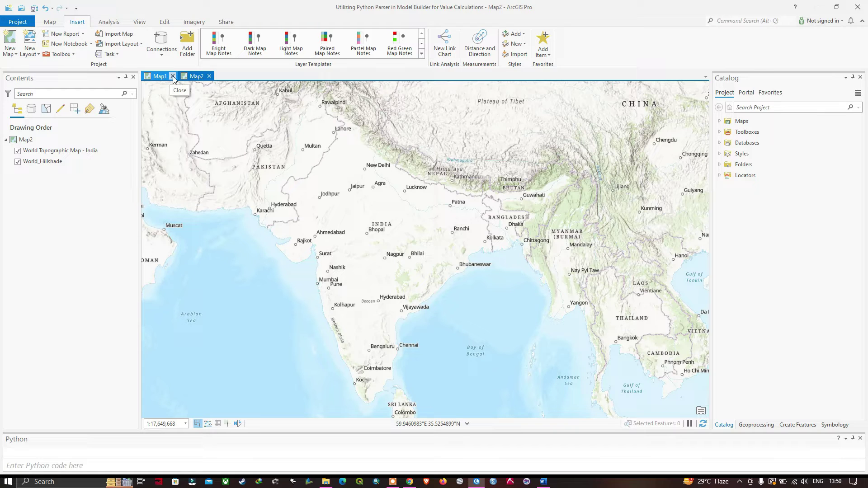
left_click(172, 76)
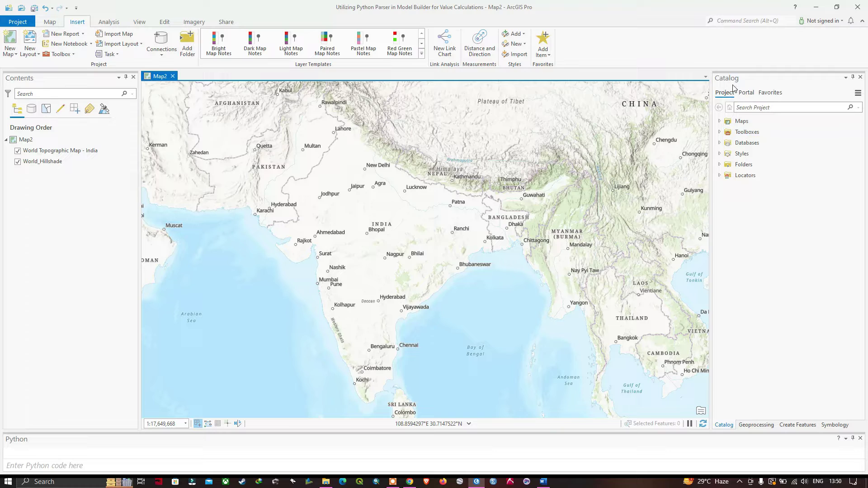
Add ne_10m_populated_places.shp from the Data_copy project folder to the current map
left_click(720, 165)
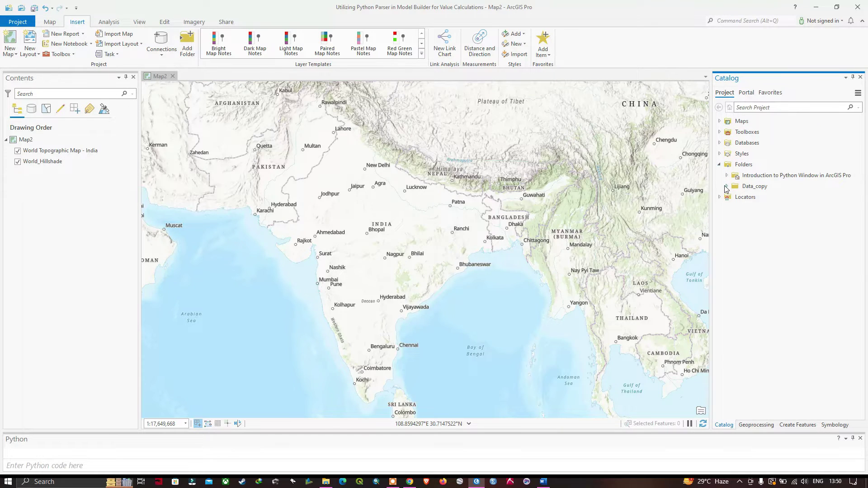
left_click(727, 186)
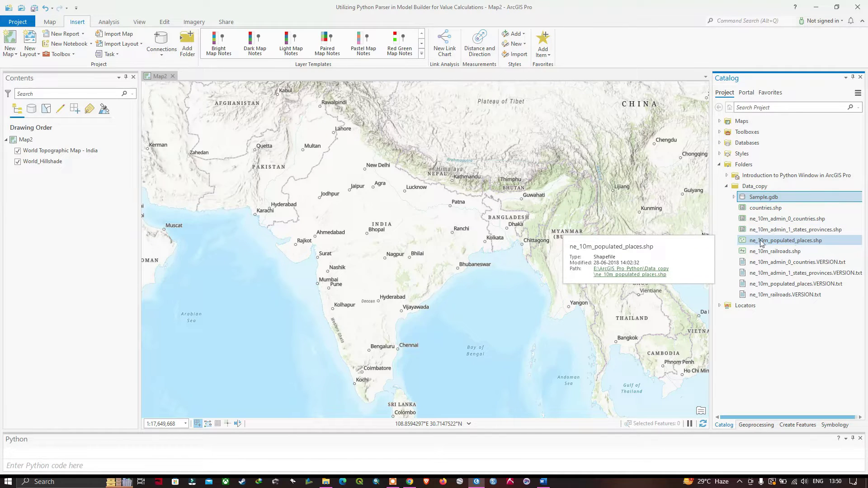
left_click(774, 243)
right_click(775, 244)
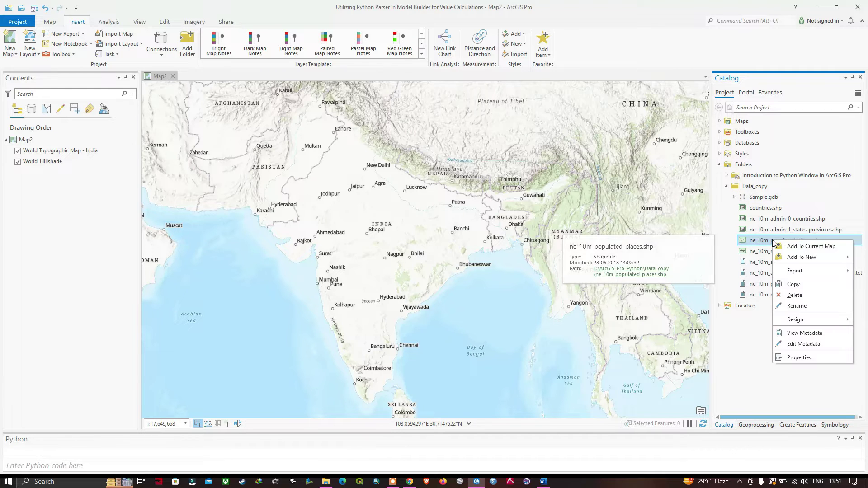
left_click(797, 248)
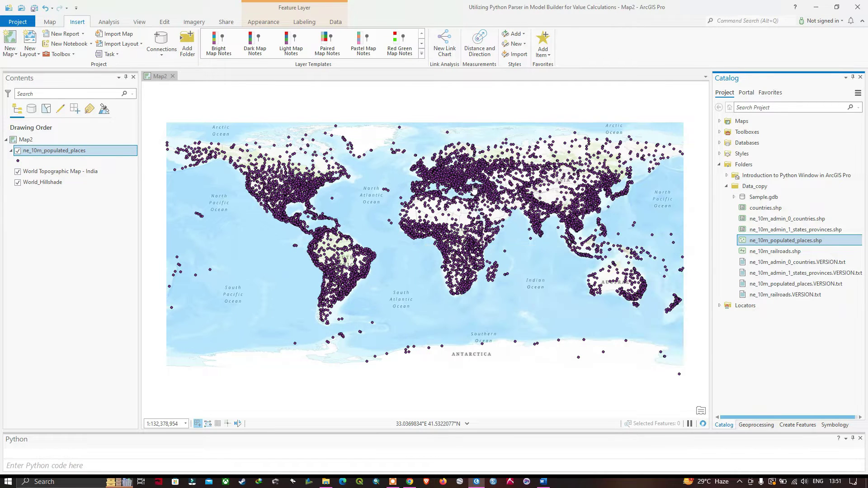
Rename the ne_10m_populated_places layer as Populated_places
right_click(45, 154)
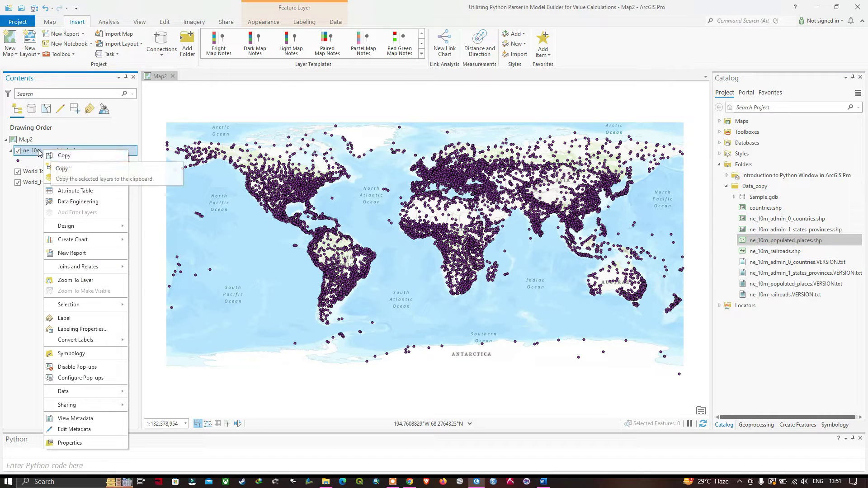
left_click(46, 154)
left_click(38, 153)
left_click(45, 155)
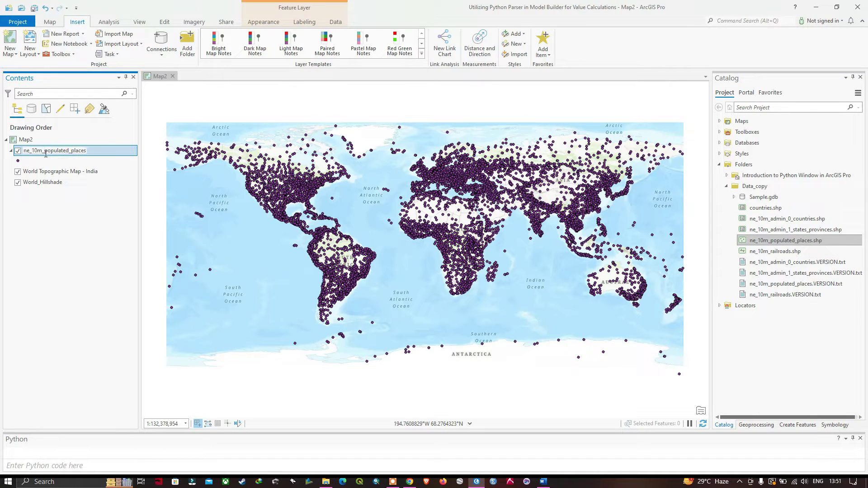
key("BackSpace")
key("BackSpace")
key("BackSpace")
key("BackSpace")
key("BackSpace")
key("BackSpace")
key("BackSpace")
key("BackSpace")
type("P")
key("Return")
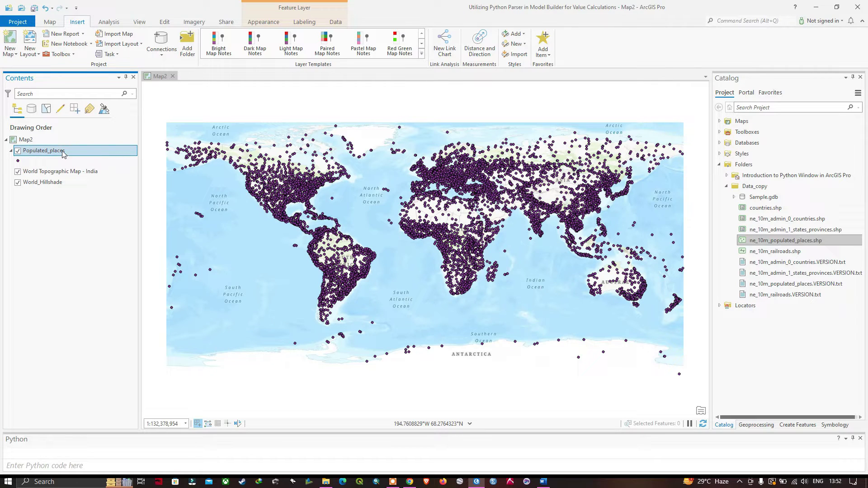
Shorten the populated places layer's name to Places
left_click(61, 153)
left_click(53, 152)
key("BackSpace")
key("BackSpace")
key("BackSpace")
key("BackSpace")
key("BackSpace")
key("BackSpace")
key("BackSpace")
key("BackSpace")
key("BackSpace")
key("BackSpace")
key("Delete")
type("P")
Create a new ModelBuilder model and add the Places layer to its canvas as an input variable
left_click(116, 25)
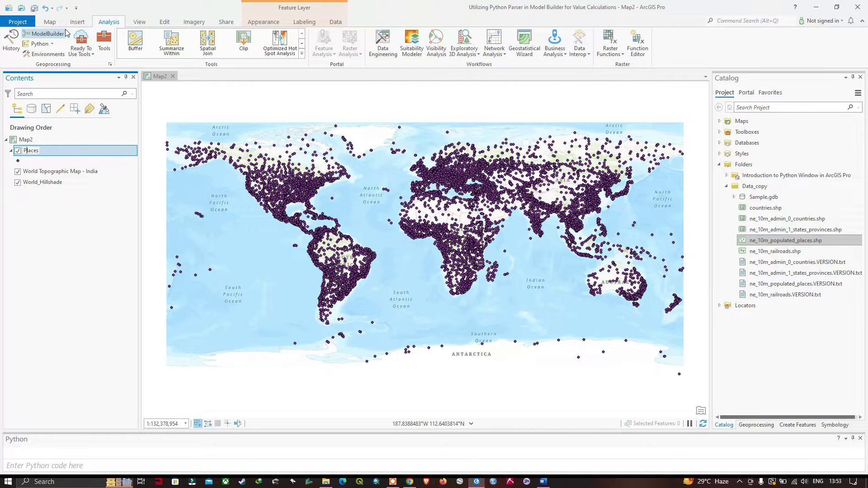
left_click(49, 36)
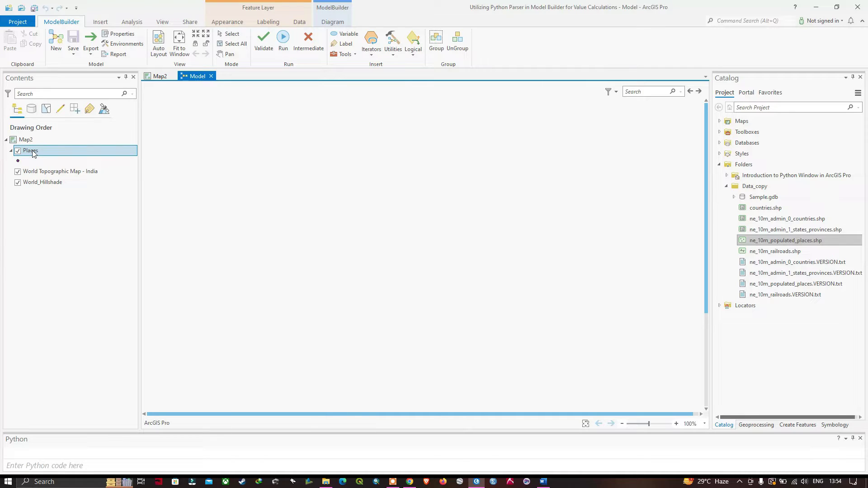
left_click_drag(32, 154, 262, 195)
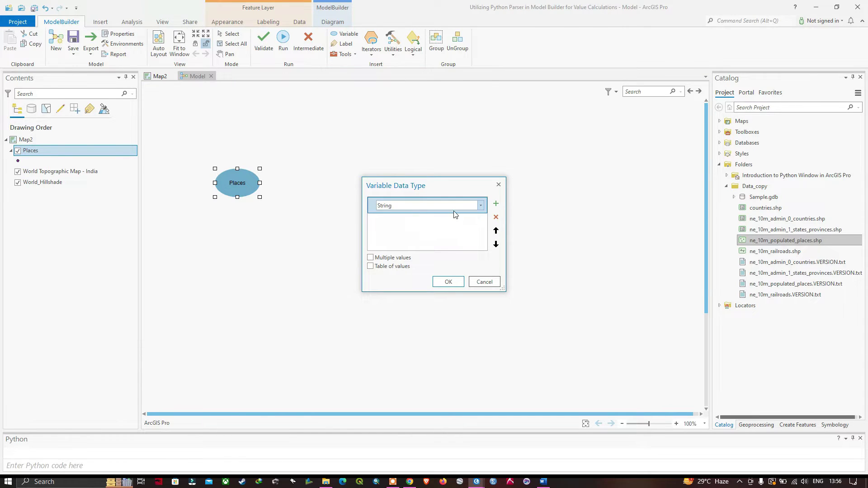
Create a model variable with the data type Long
left_click(482, 209)
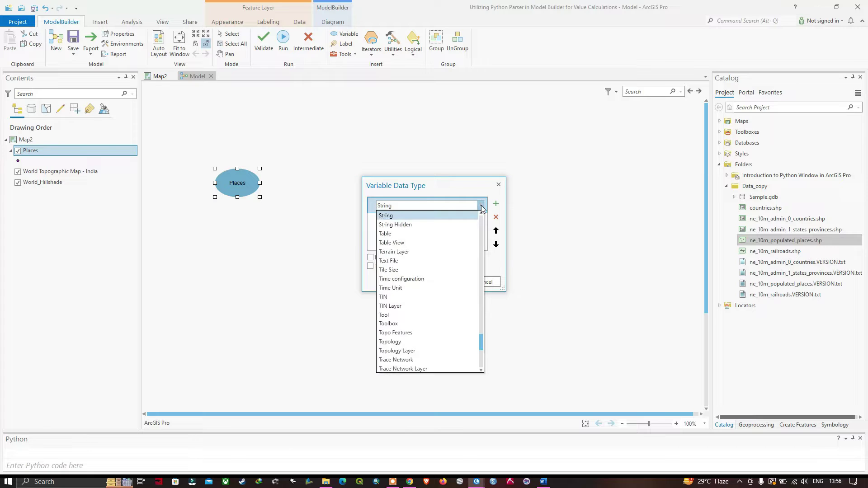
scroll(459, 234, "up", 1)
scroll(446, 263, "up", 14)
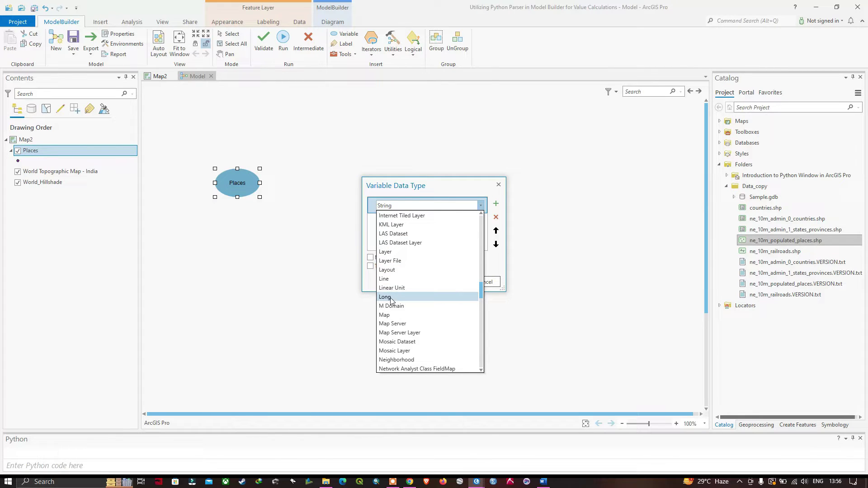
left_click(390, 297)
left_click(455, 281)
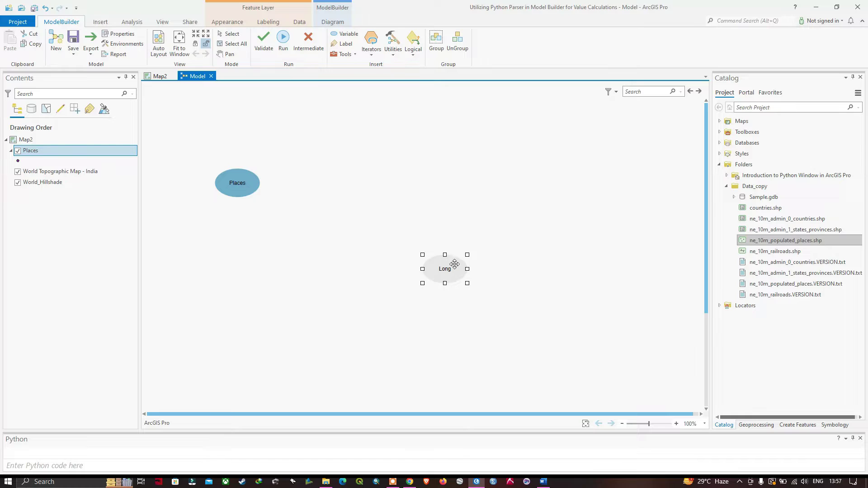
Rename the Long variable in the model as Min
right_click(455, 265)
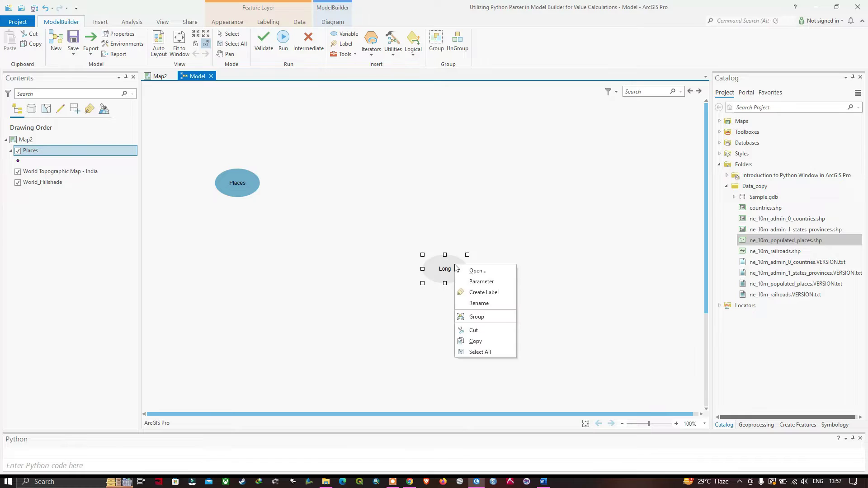
left_click(475, 303)
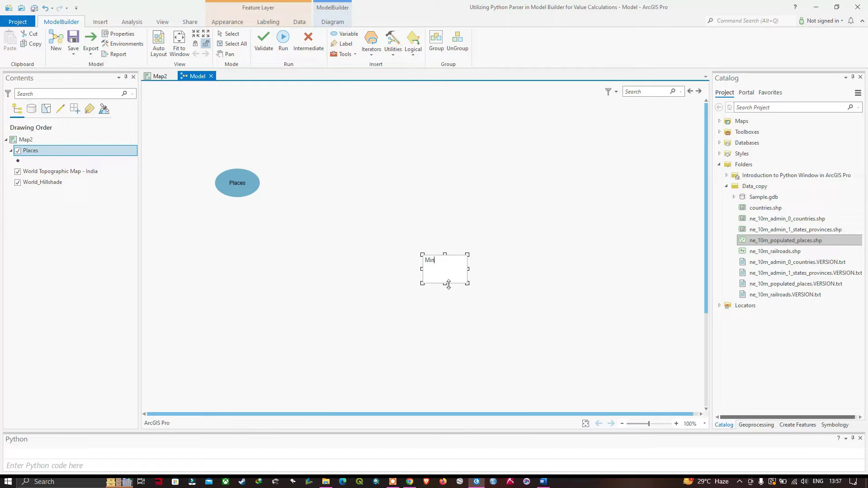
left_click(460, 297)
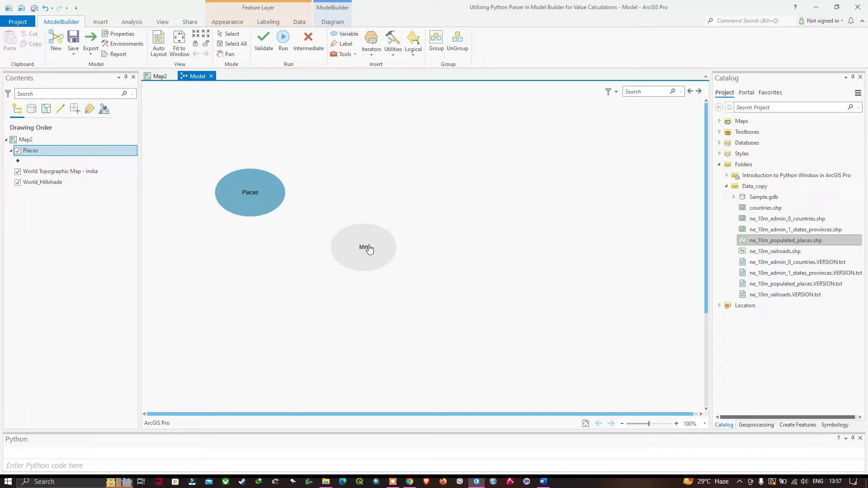
Duplicate the Min variable and place the copy directly above the original in the model
right_click(369, 248)
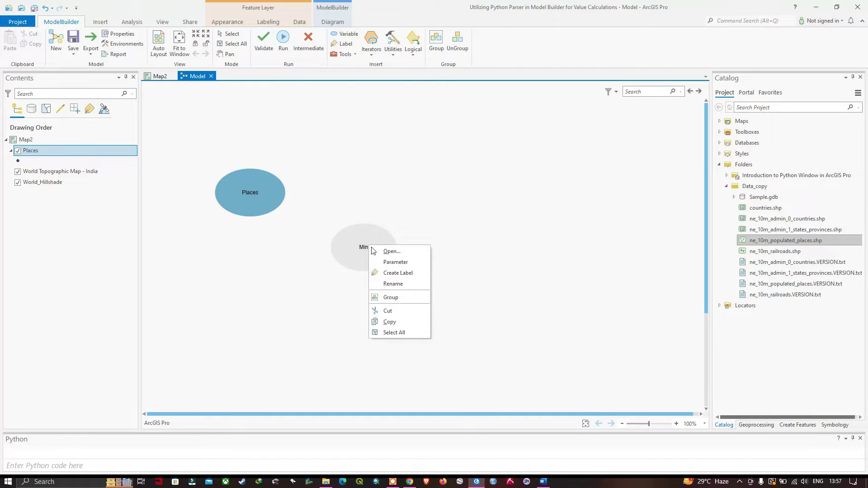
left_click(391, 321)
right_click(364, 153)
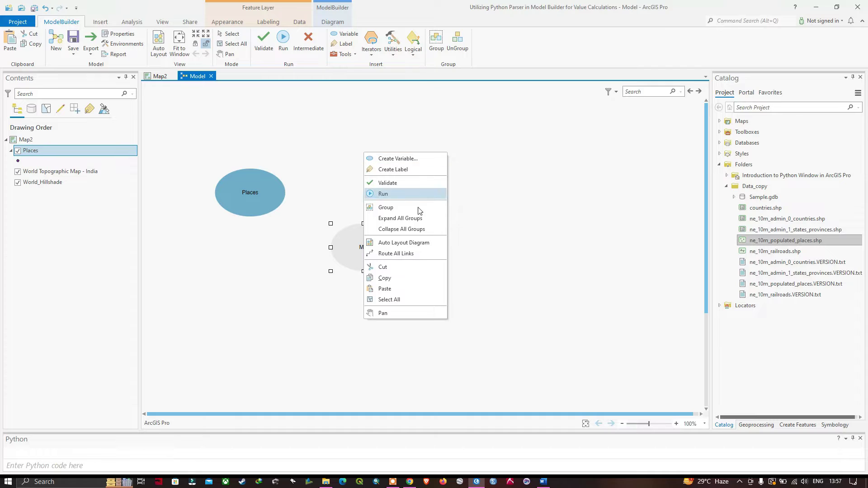
left_click(389, 288)
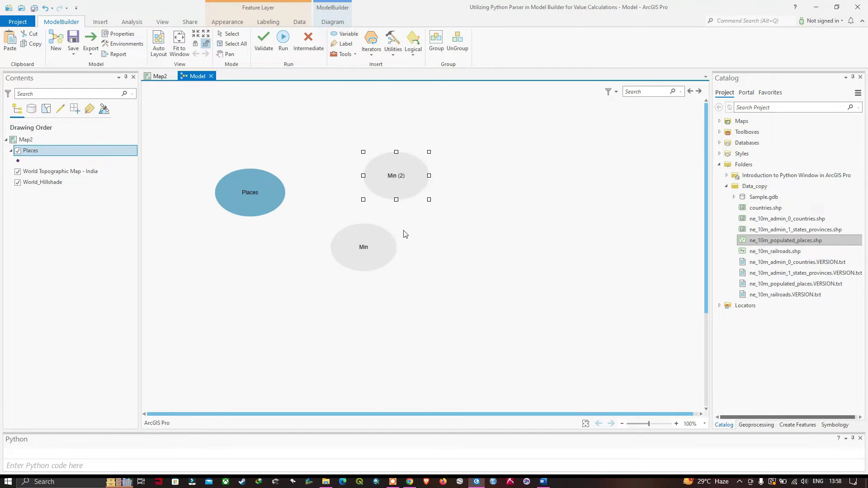
left_click_drag(404, 175, 367, 173)
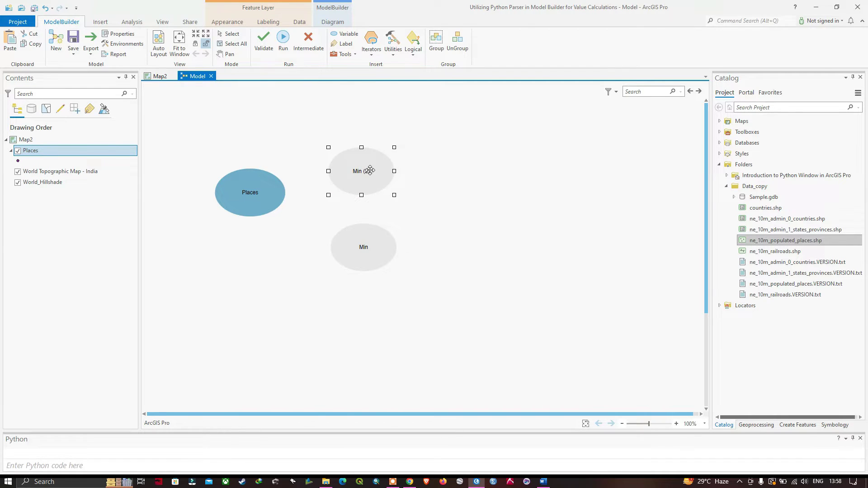
Rename the copied variable above Min as Max
right_click(370, 170)
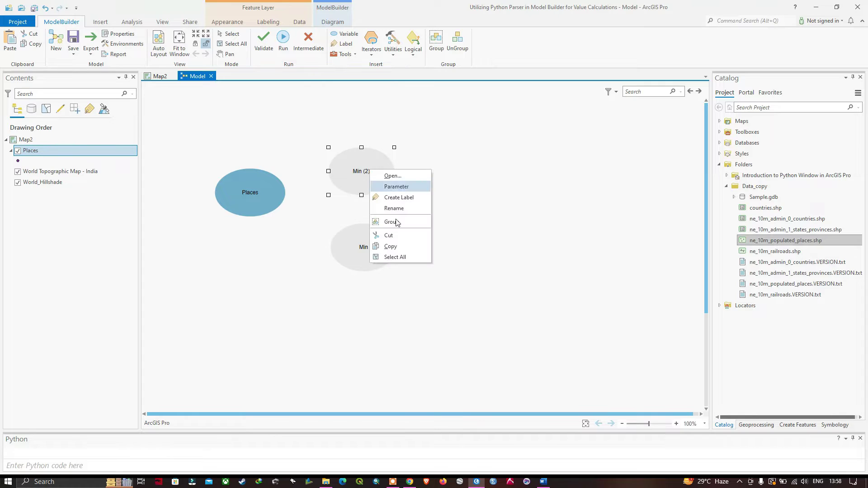
left_click(401, 209)
left_click_drag(353, 155, 328, 155)
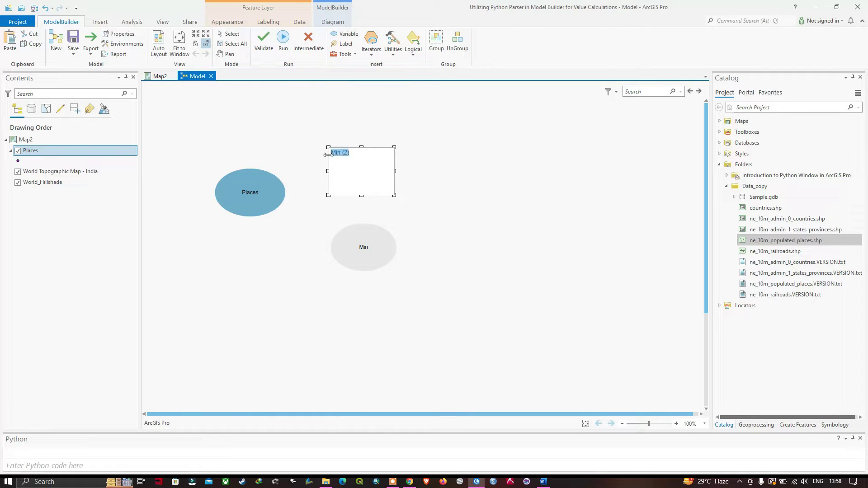
type("Max")
left_click(430, 168)
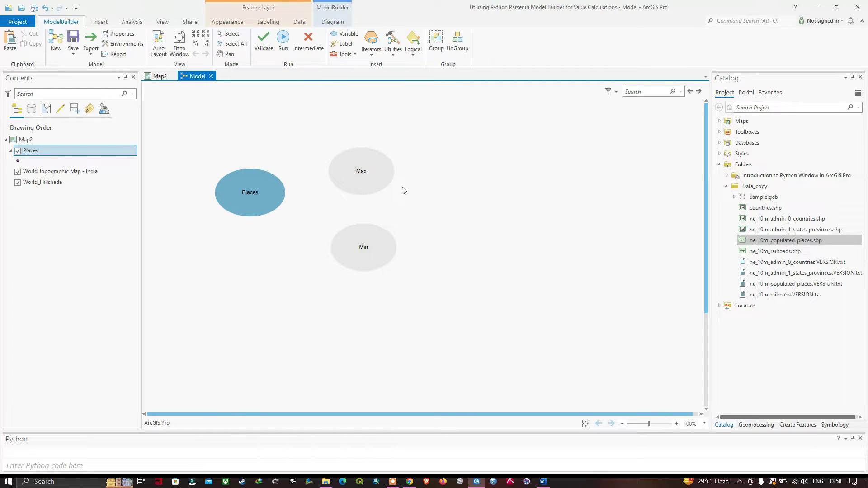
Set both the Max and Min variables as model parameters
right_click(373, 165)
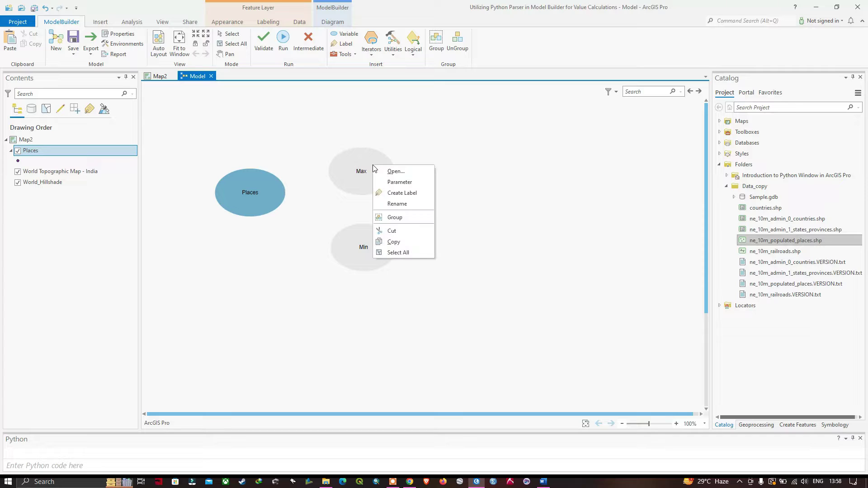
left_click(396, 184)
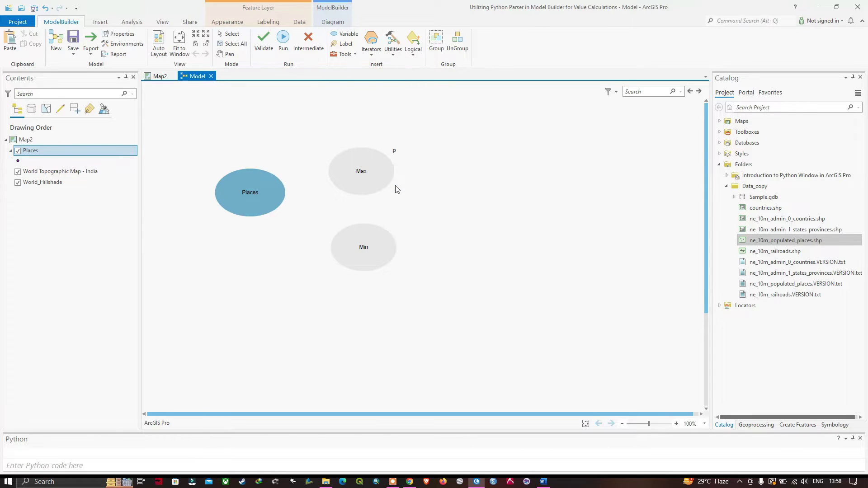
right_click(379, 247)
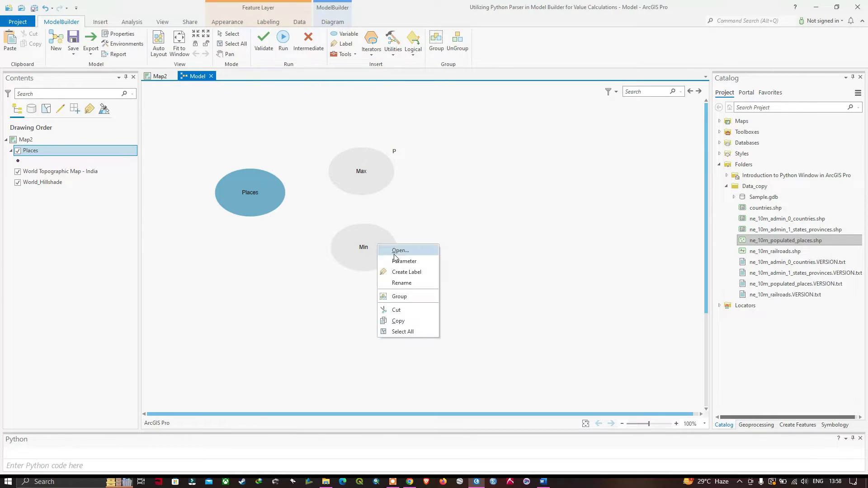
left_click(405, 262)
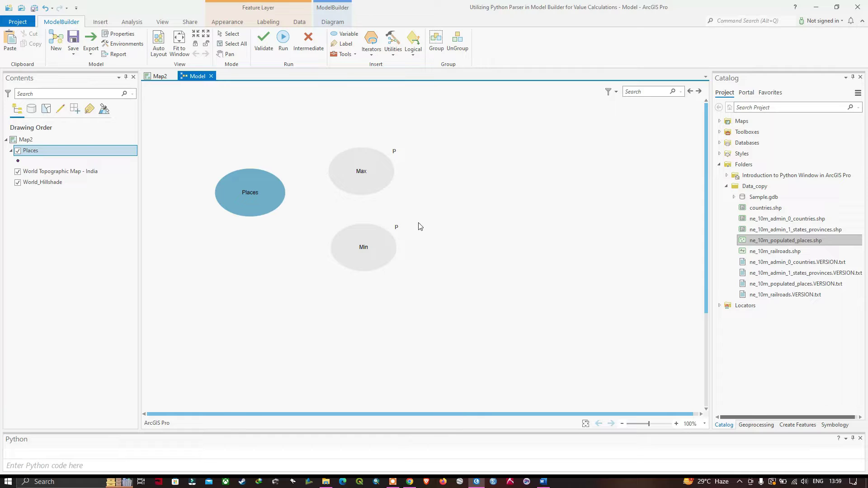
Add the Buffer analysis tool to the model, beside the Max and Min variables
left_click(754, 428)
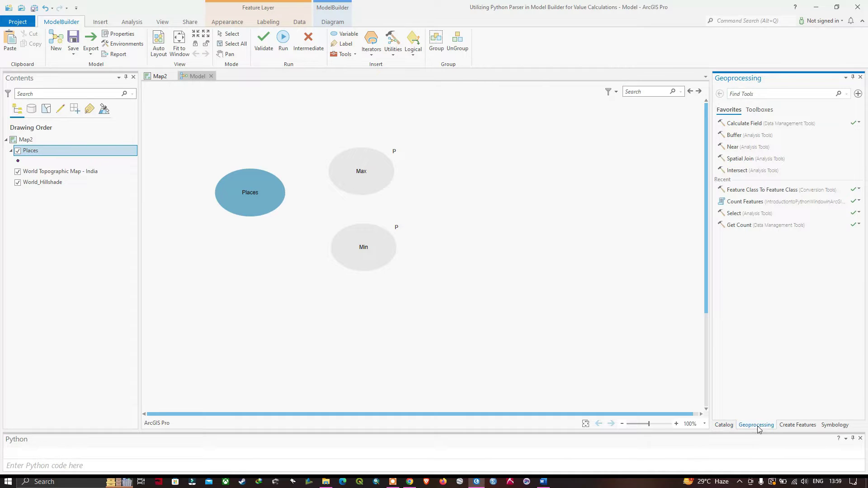
left_click(738, 138)
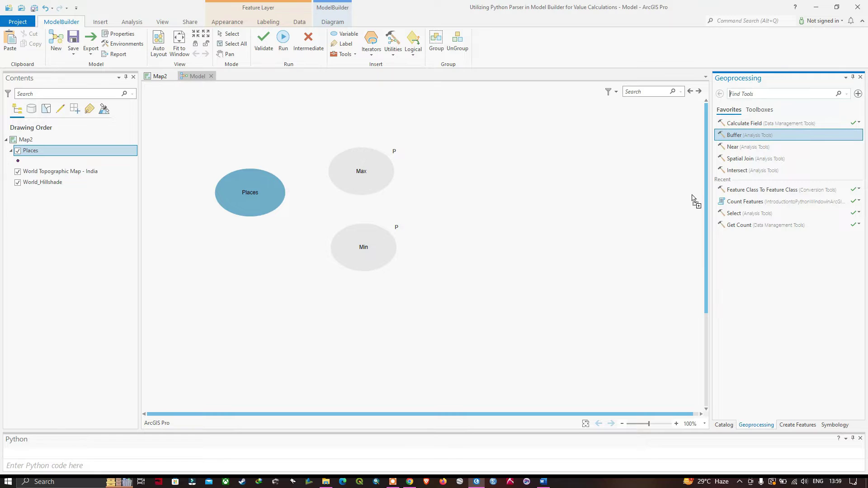
left_click(506, 189)
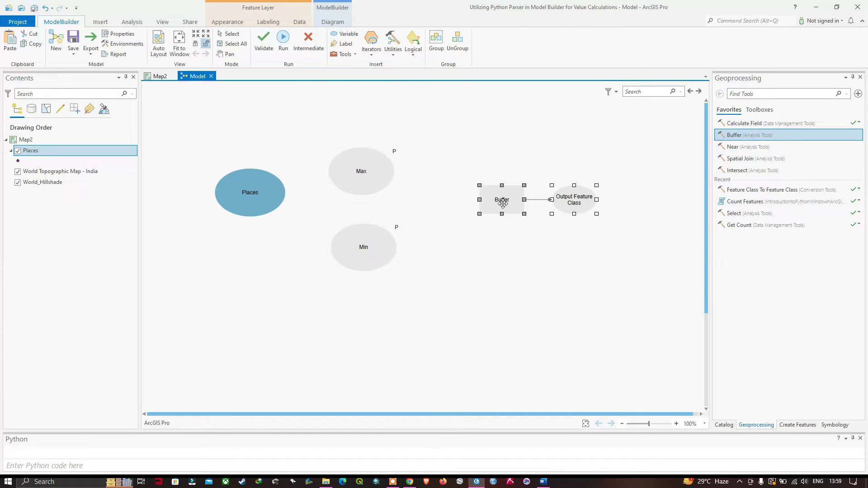
mouse_move(510, 210)
Add the Calculate Value utility to the model and place it below the Buffer tool
left_click(395, 55)
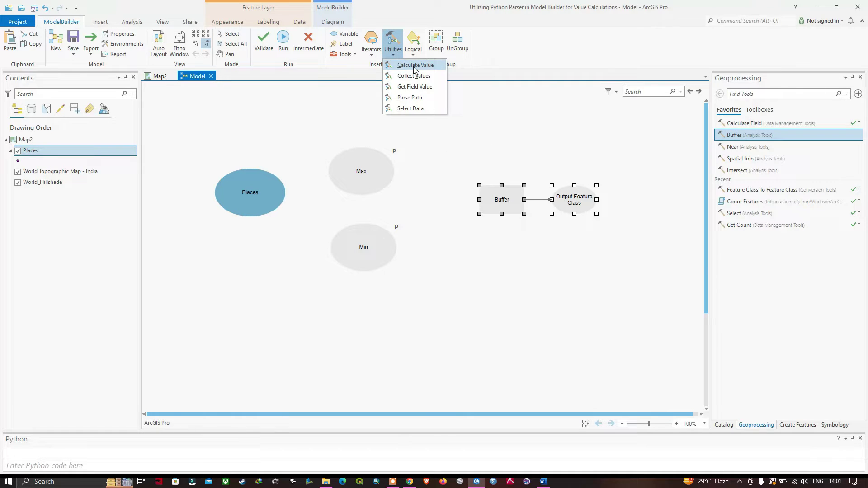
left_click(414, 66)
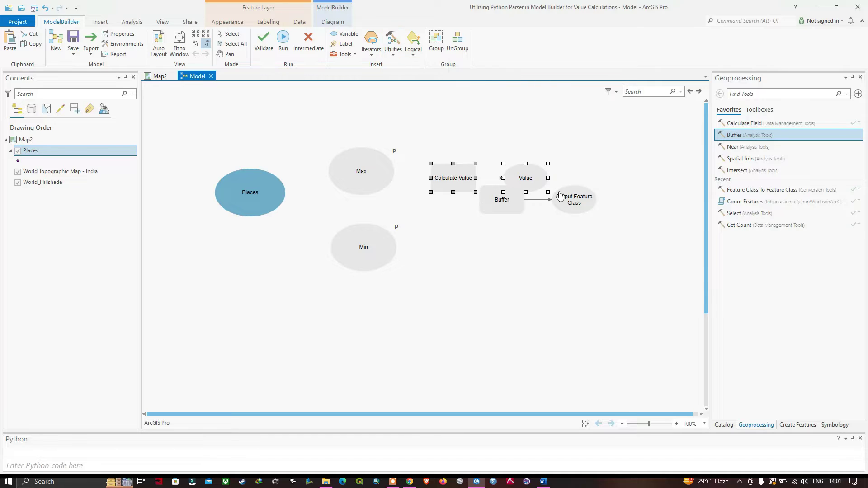
left_click_drag(458, 177, 493, 296)
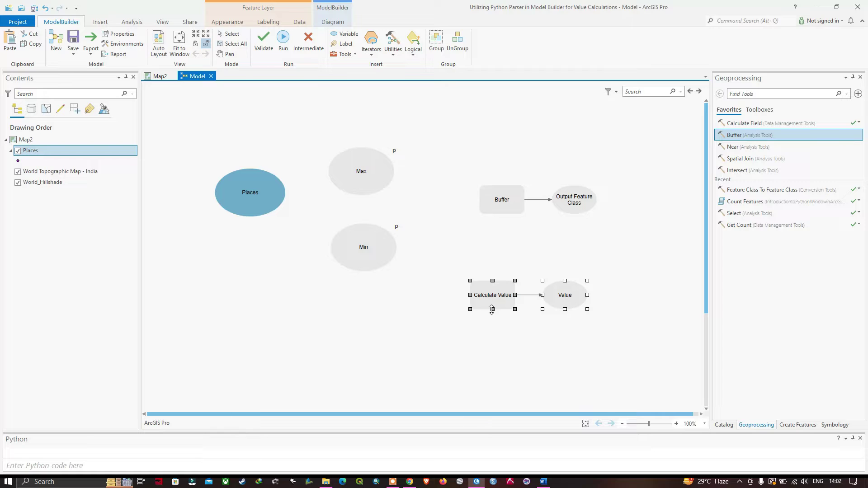
Move the Buffer tool together with its Output Feature Class above the Max variable
left_click(511, 206)
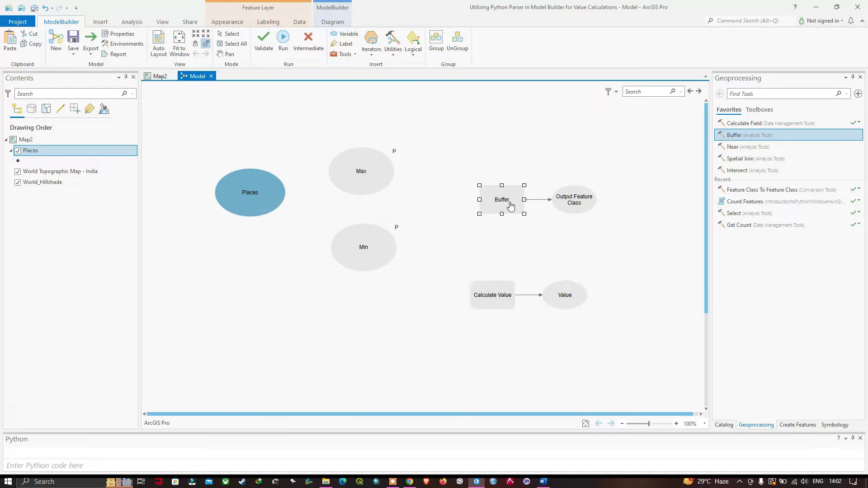
left_click(564, 205, "ctrl")
left_click_drag(565, 211, 391, 131)
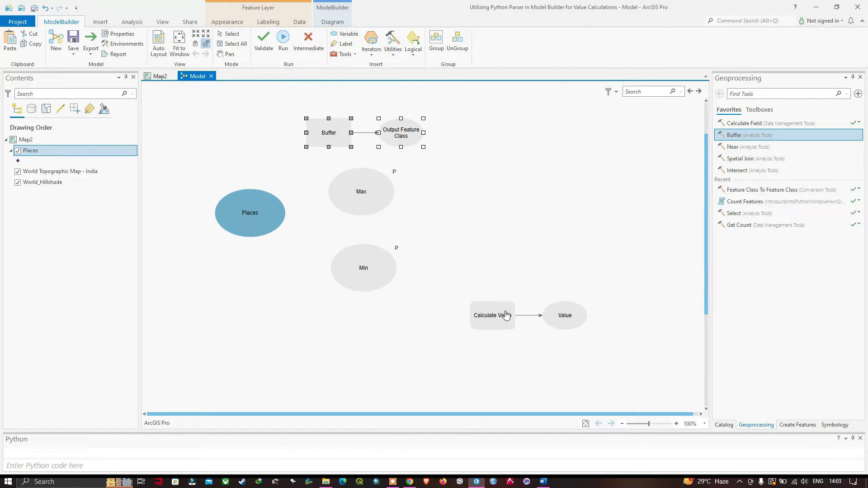
Move the Calculate Value tool together with its Value output below the Min variable
left_click(562, 313, "ctrl")
left_click_drag(562, 314, 520, 321)
left_click(520, 269)
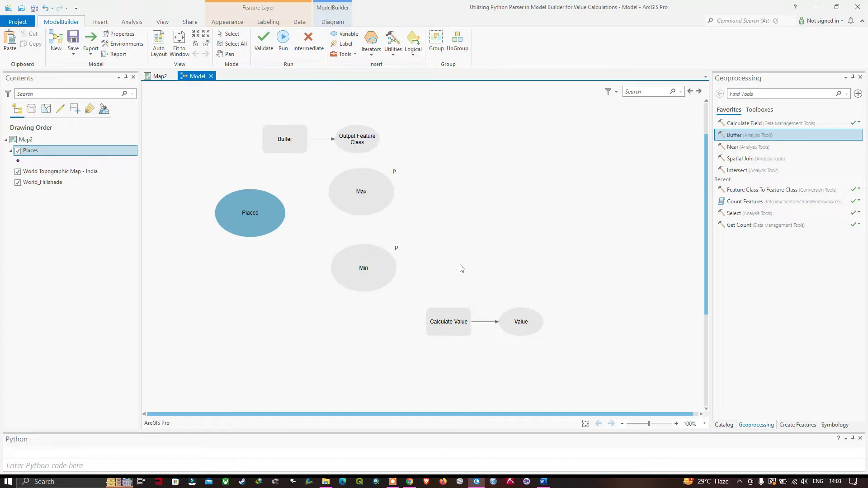
right_click(464, 327)
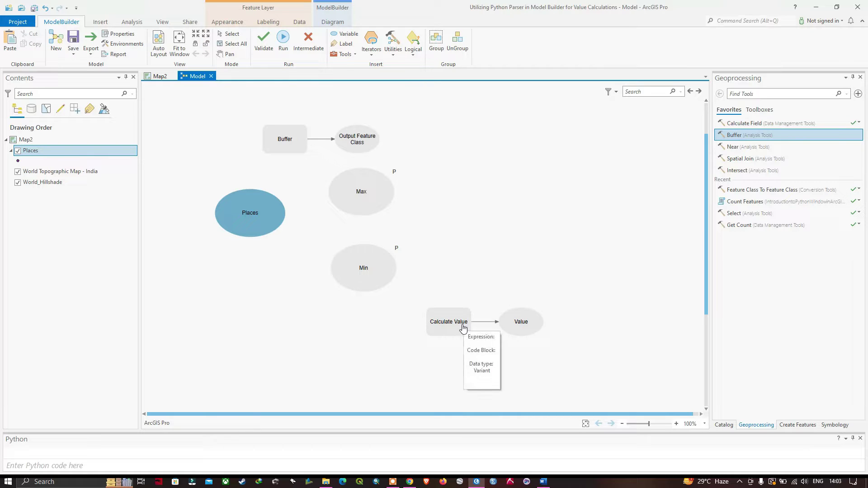
left_click(460, 325)
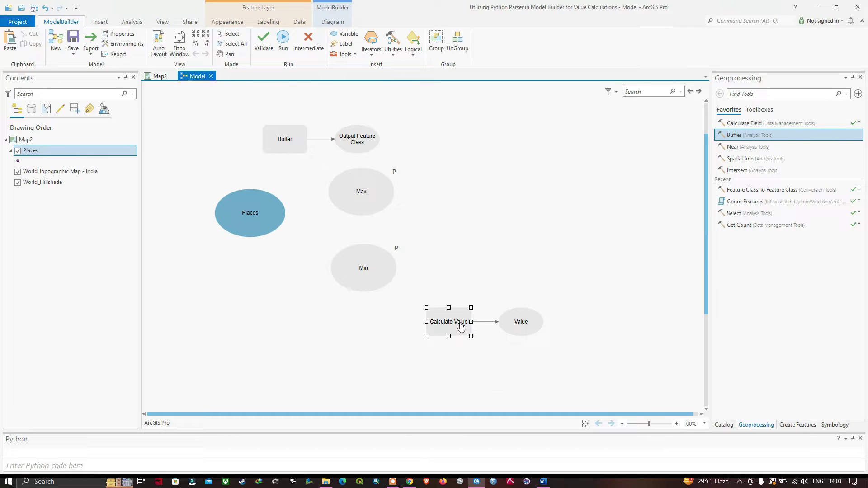
left_click(521, 320, "shift")
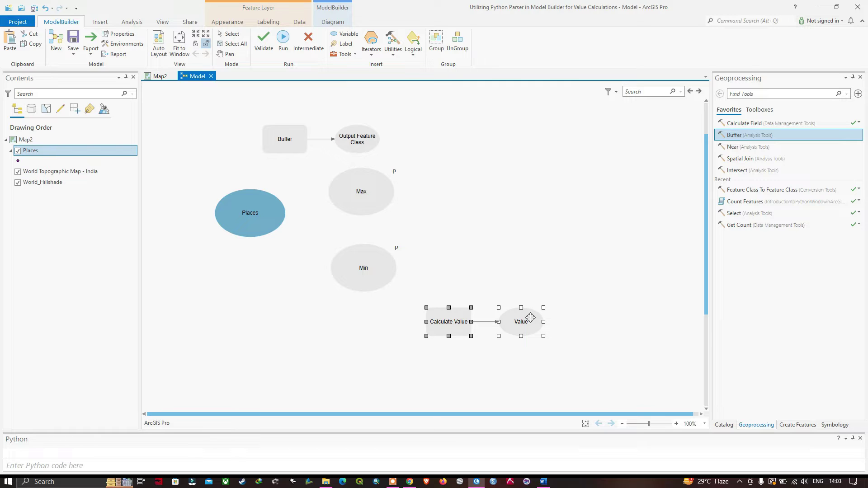
left_click_drag(531, 319, 359, 320)
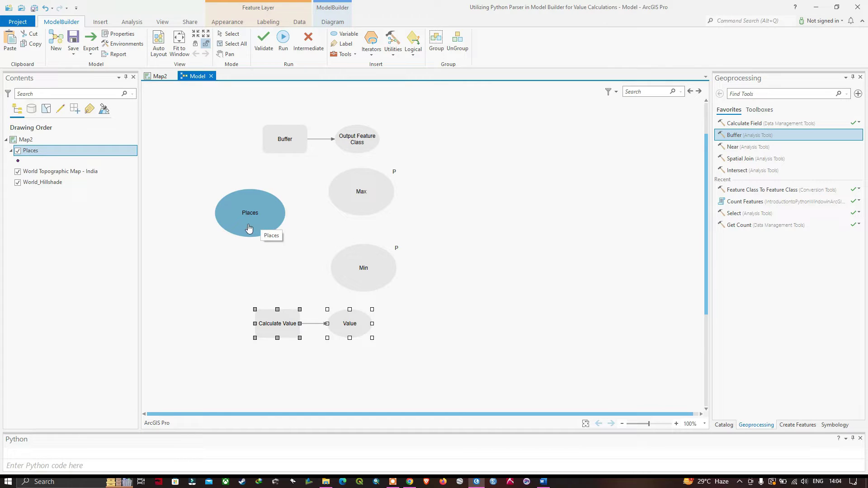
Connect Places to Buffer as Input Features, and connect Max and Min to Calculate Value as preconditions
left_click_drag(251, 216, 278, 154)
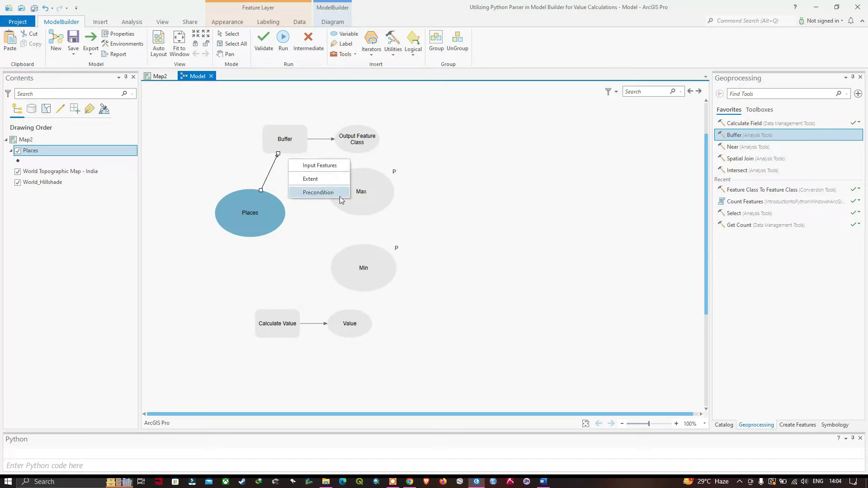
left_click(321, 166)
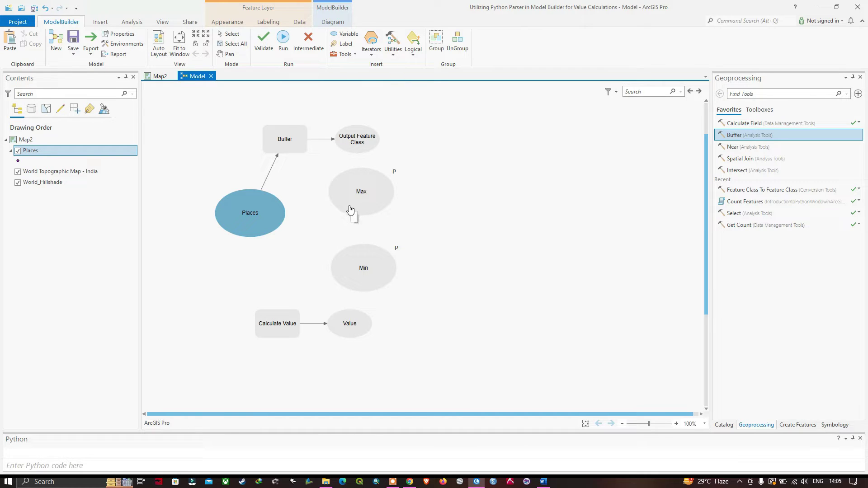
left_click_drag(350, 209, 287, 310)
left_click(304, 316)
left_click_drag(355, 270, 294, 312)
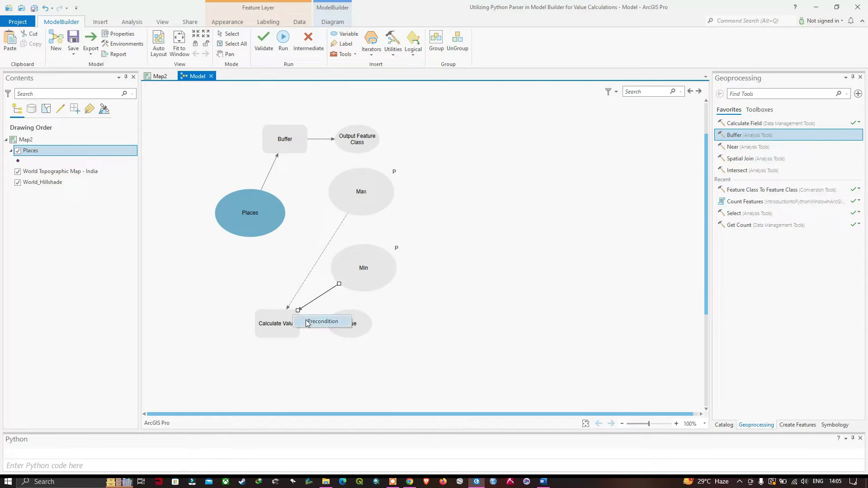
left_click(307, 322)
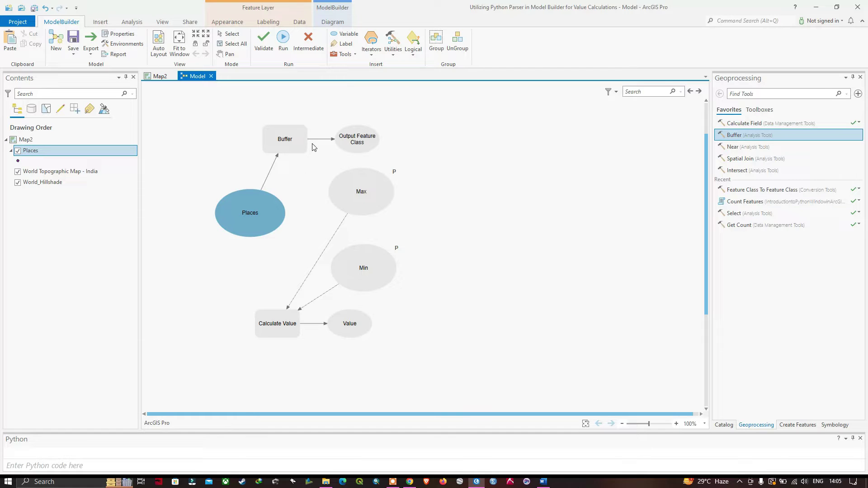
Connect the Value output to Buffer as Distance [value or field], and automatically arrange the model elements
mouse_move(373, 152)
mouse_move(365, 326)
left_mouse_down()
mouse_move(382, 270)
mouse_move(367, 238)
mouse_move(298, 154)
left_mouse_up()
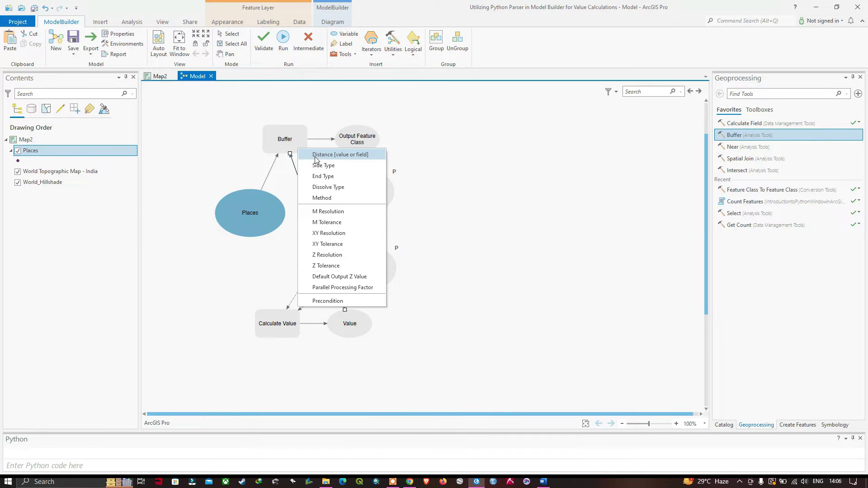
left_click(316, 155)
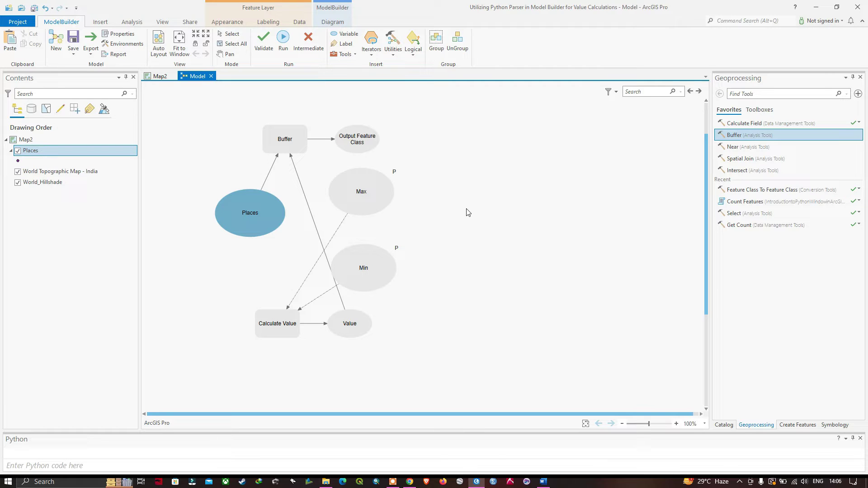
left_click(158, 43)
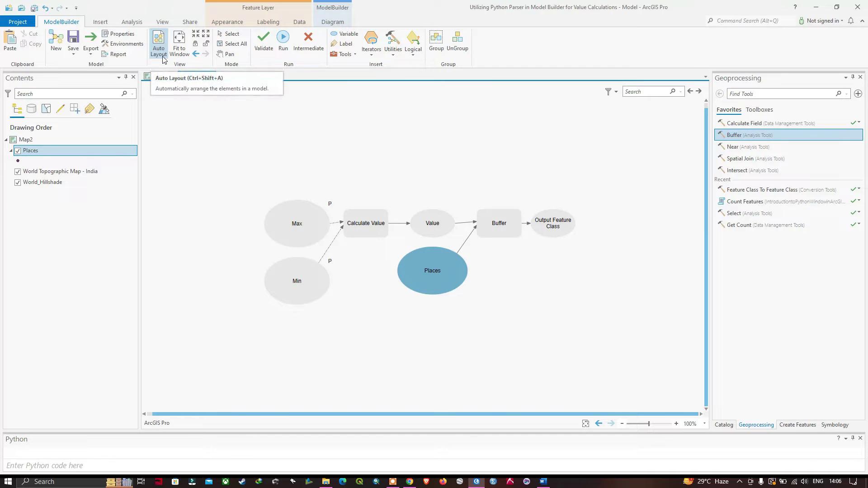
scroll(481, 249, "up", 2)
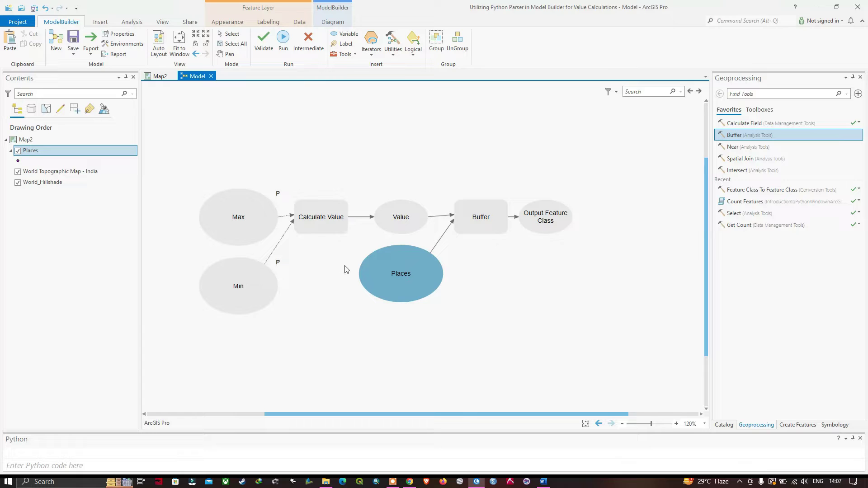
In Calculate Value's code block, define rand_buffer_size(min,max), importing randint from random, computing bufSizeKm = randInt * 100 and returning "{0} Kilometers".format(bufSizeKm)
double_click(324, 227)
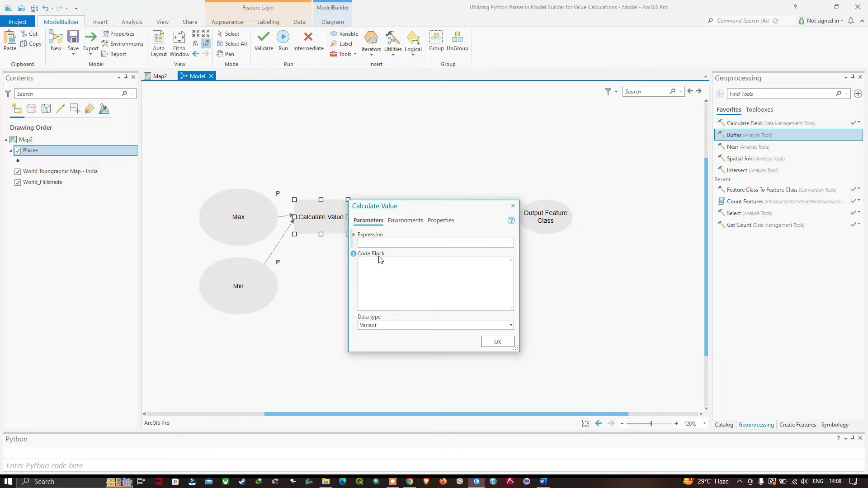
left_click(388, 267)
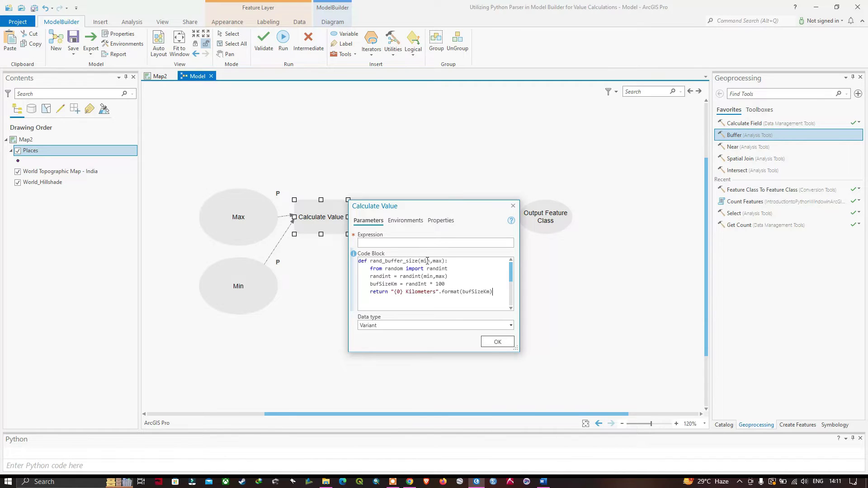
left_click_drag(455, 261, 357, 262)
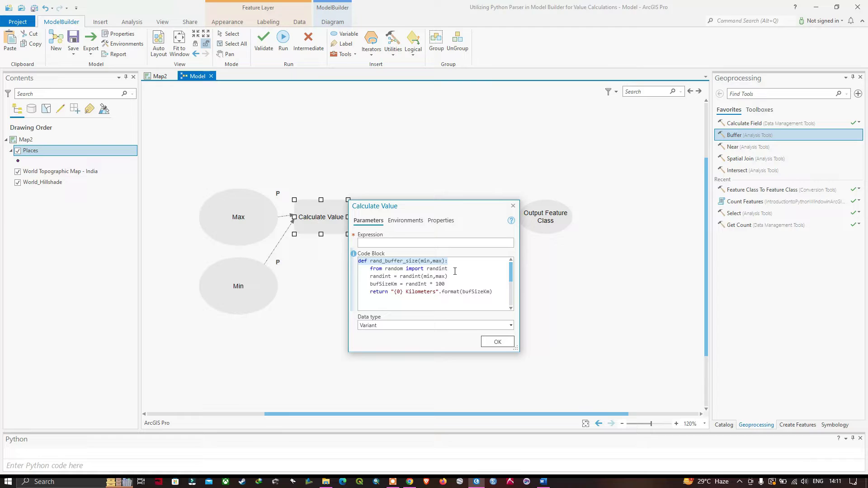
left_click_drag(455, 271, 370, 269)
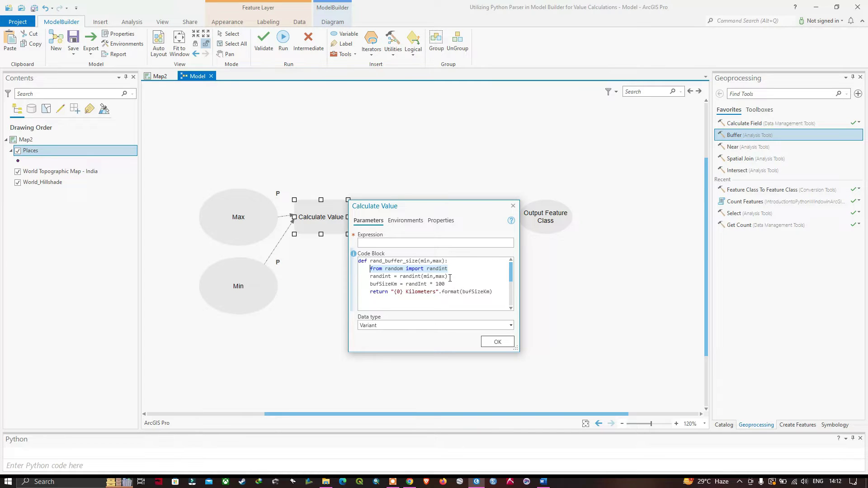
left_click_drag(450, 277, 370, 276)
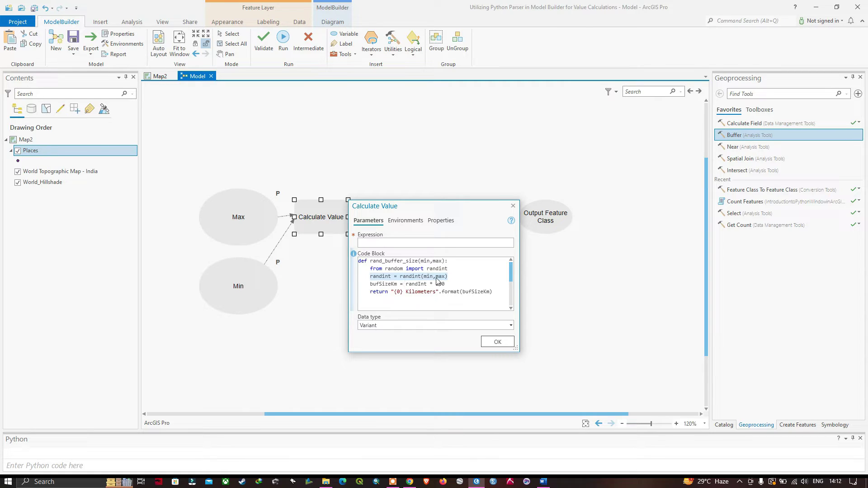
left_click_drag(446, 284, 370, 289)
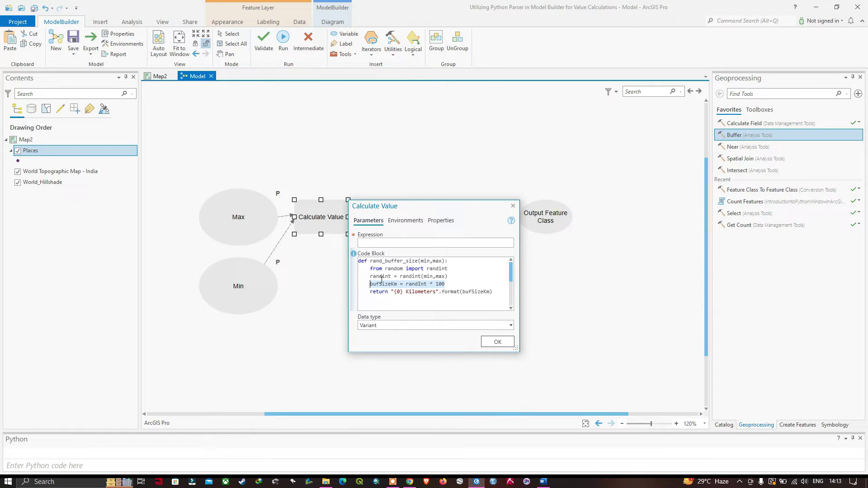
Correct the assignment line in the code block to randInt = randint(min,max) and check it against the imported function name
key("ctrl+z")
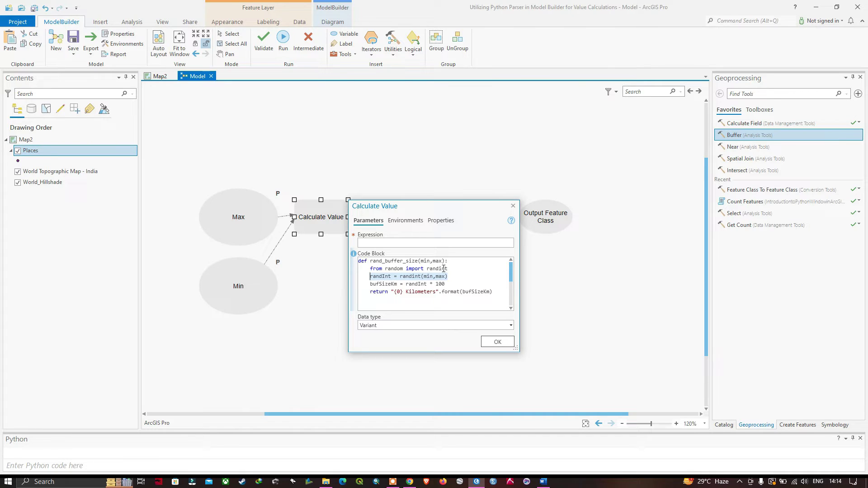
left_click_drag(427, 269, 447, 269)
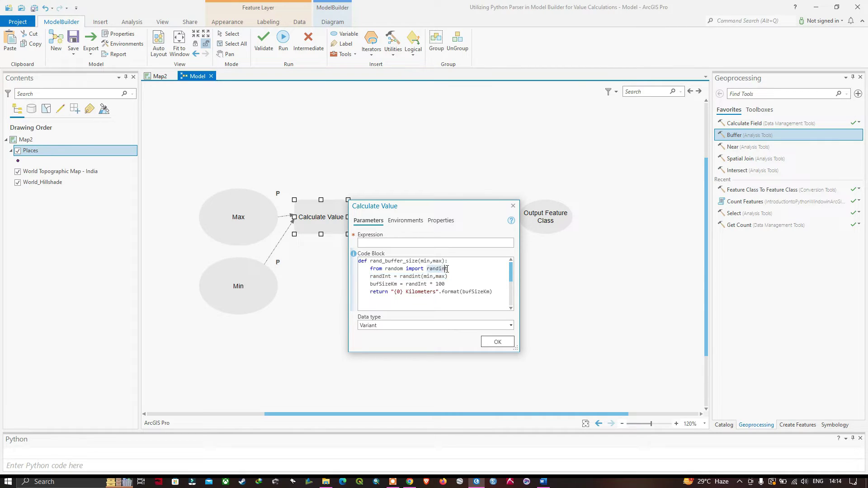
left_click(560, 437)
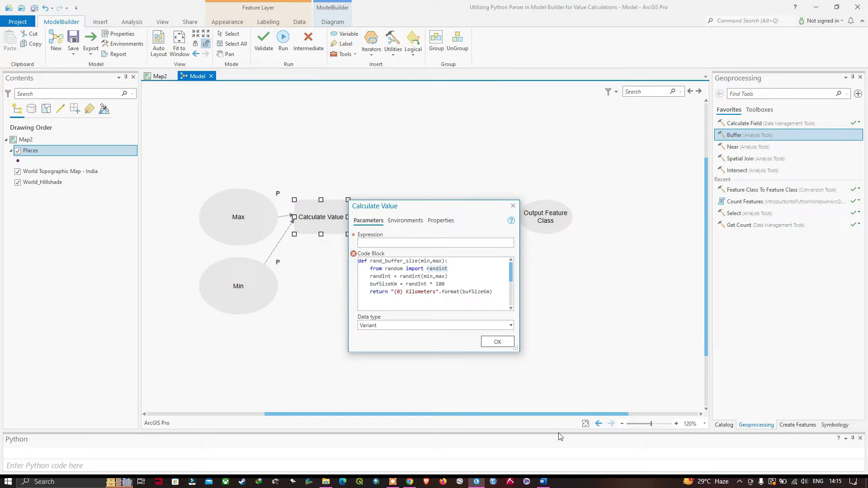
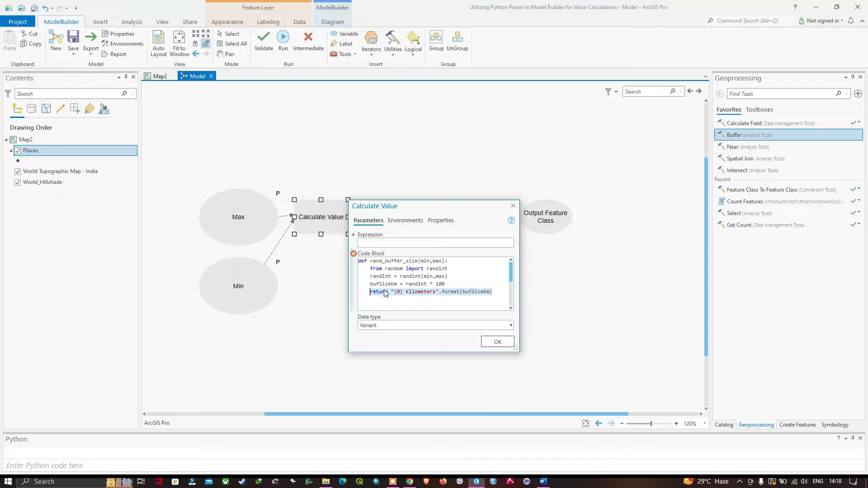
Set Calculate Value's expression to rand_buffer_size(%Min%,%Max%) and its data type to Linear Unit
left_click(369, 245)
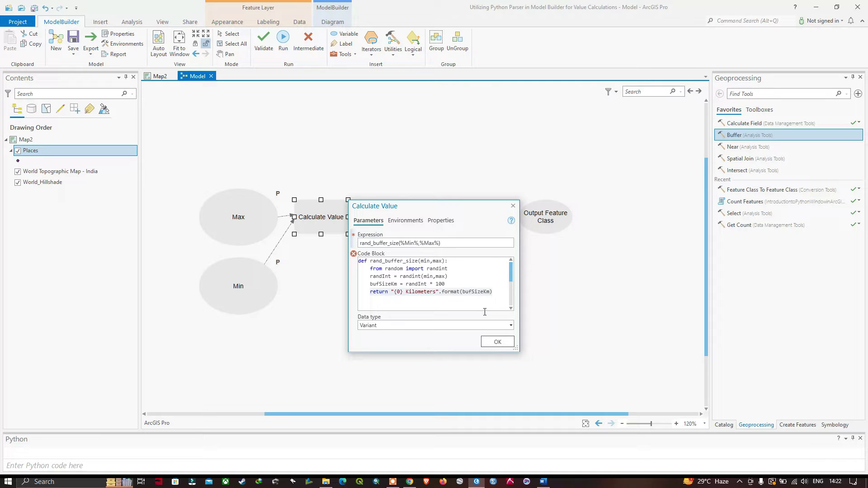
left_click(512, 327)
scroll(420, 274, "up", 2)
scroll(420, 275, "up", 20)
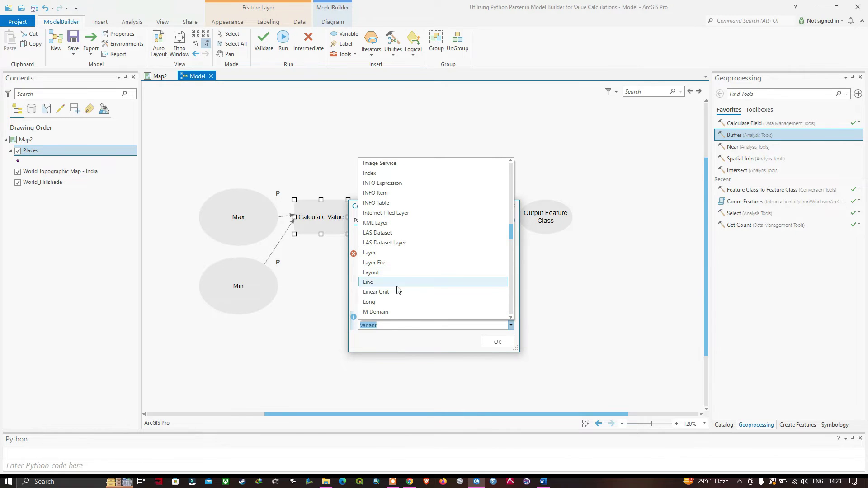
left_click(379, 293)
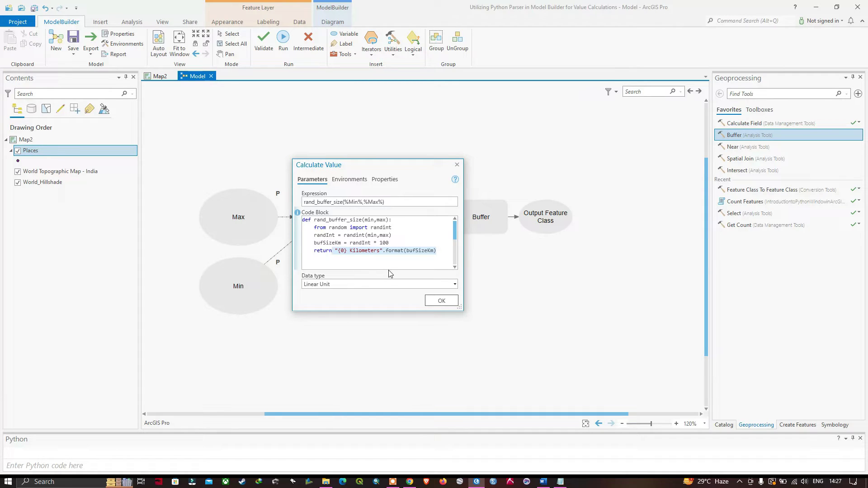
left_click(439, 301)
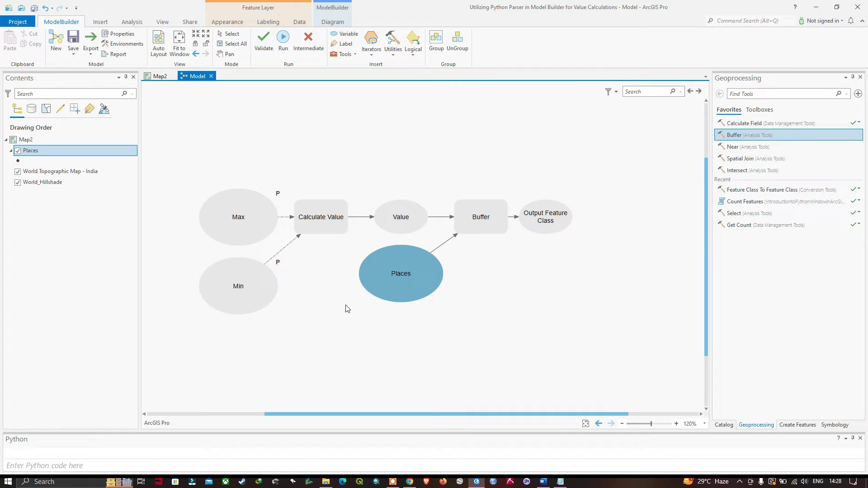
Set the Min variable's value to 1 and the Max variable's value to 5
mouse_move(254, 293)
left_mouse_down()
mouse_move(246, 297)
mouse_move(243, 223)
mouse_move(244, 295)
left_mouse_up()
double_click(245, 294)
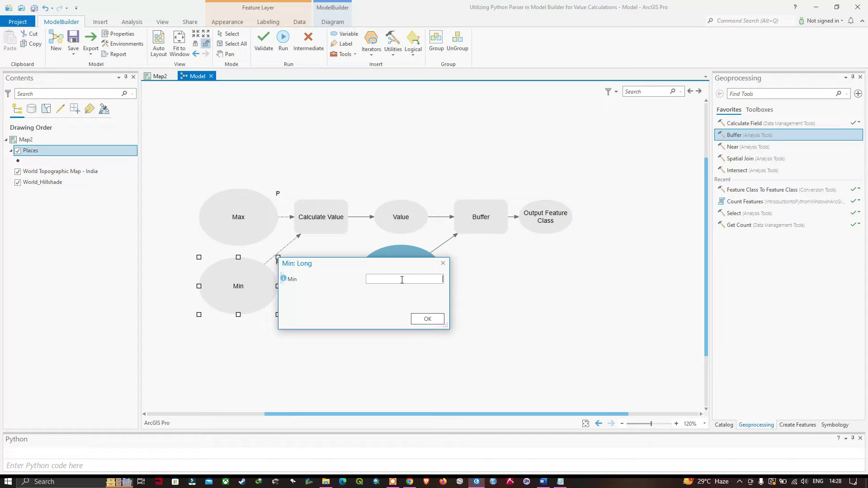
left_click(438, 321)
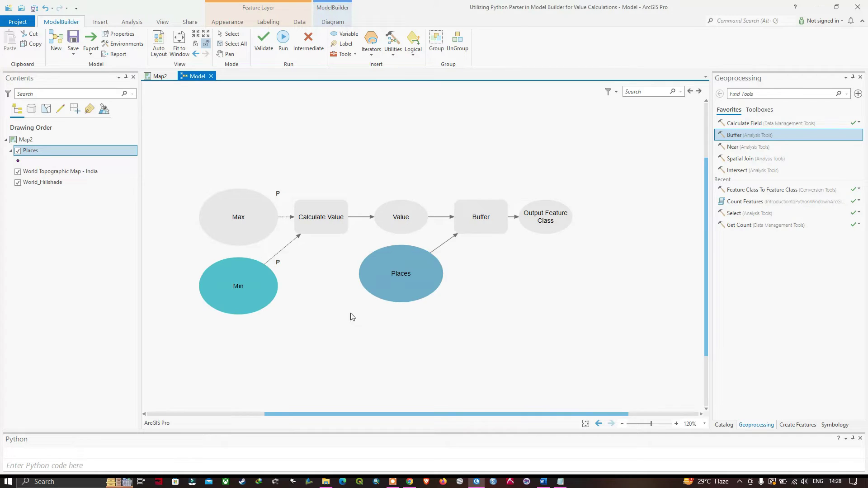
double_click(243, 213)
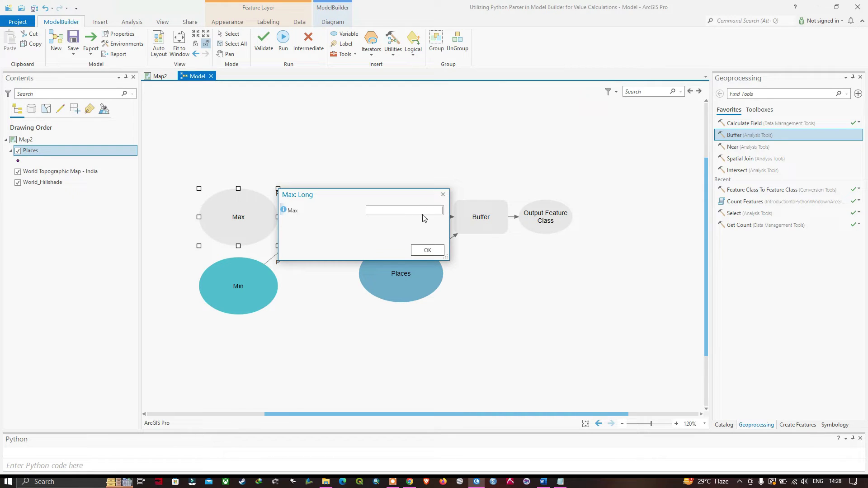
type("5")
left_click(427, 251)
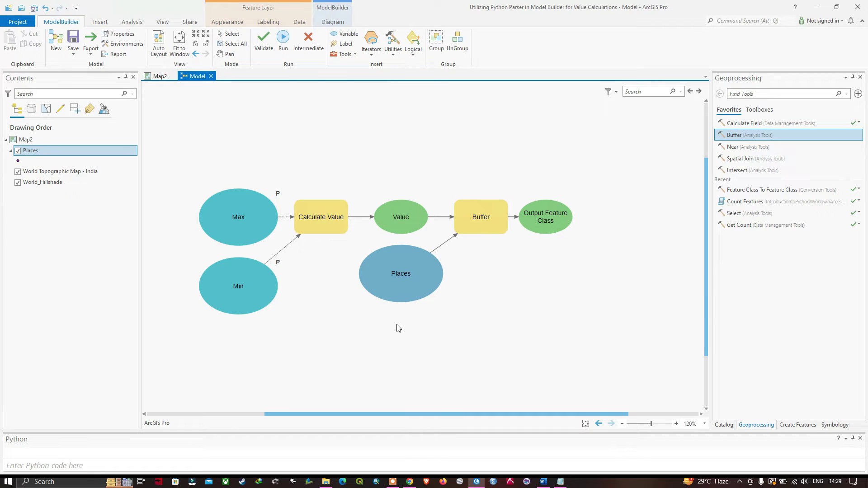
Set the Buffer output feature class to Places_Buffer inside Sample.gdb in the Data_copy folder
double_click(546, 223)
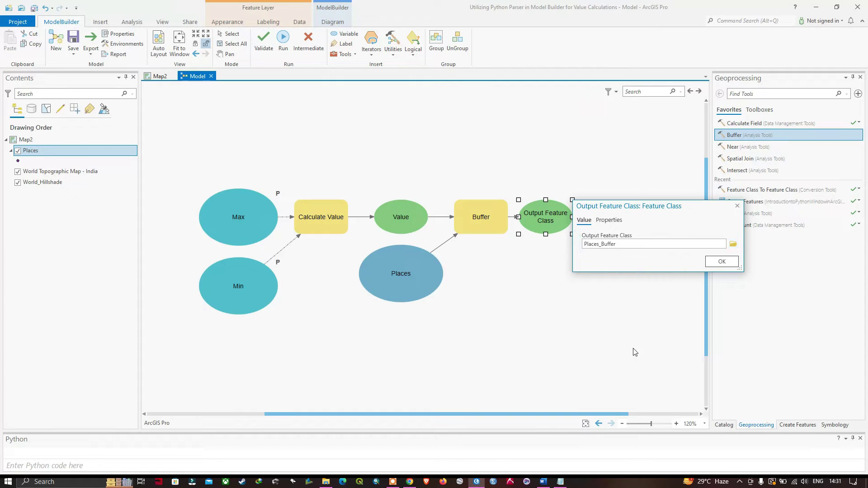
left_click(734, 245)
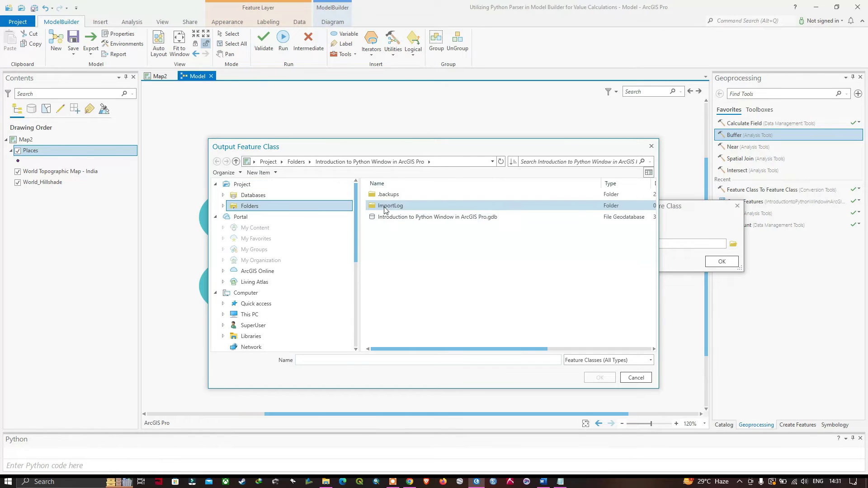
left_click(236, 162)
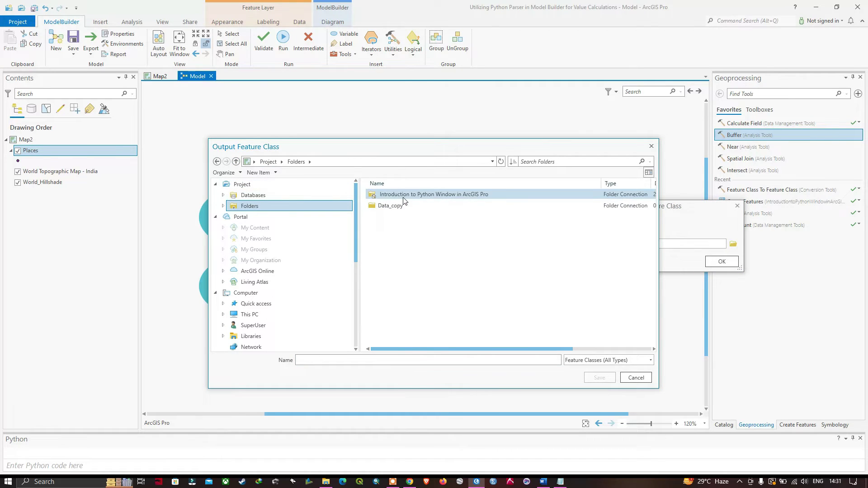
double_click(393, 206)
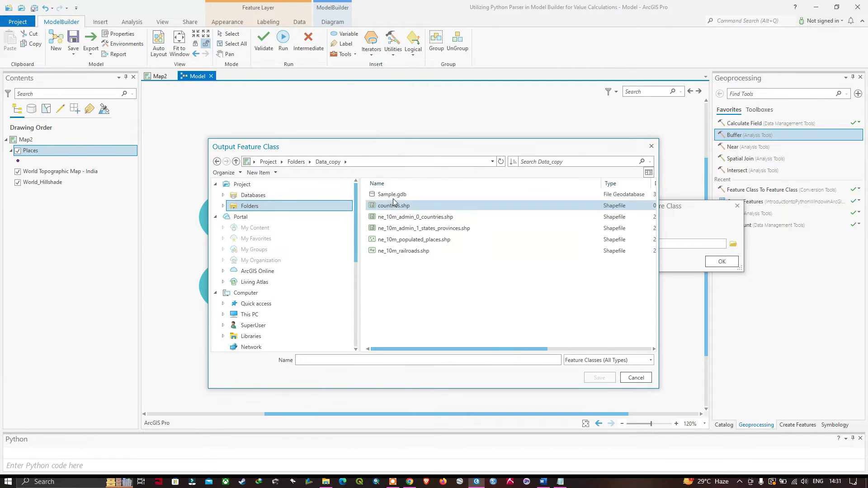
double_click(395, 198)
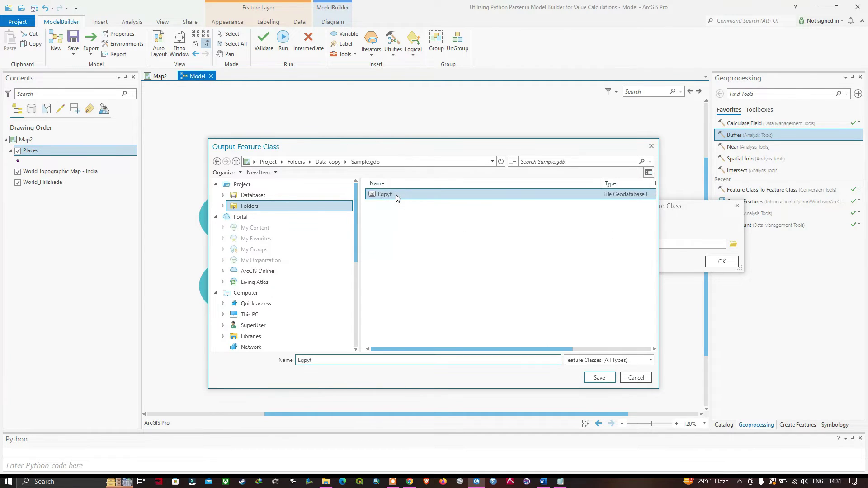
left_click(547, 329)
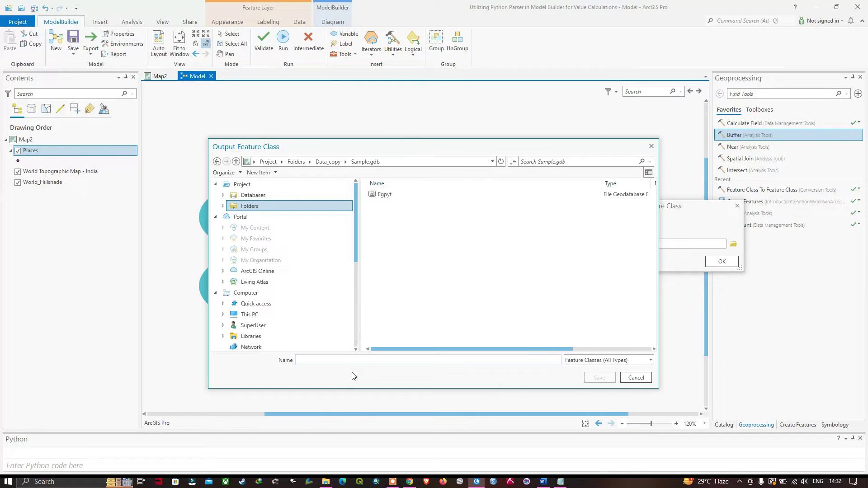
type("Places_Buffer")
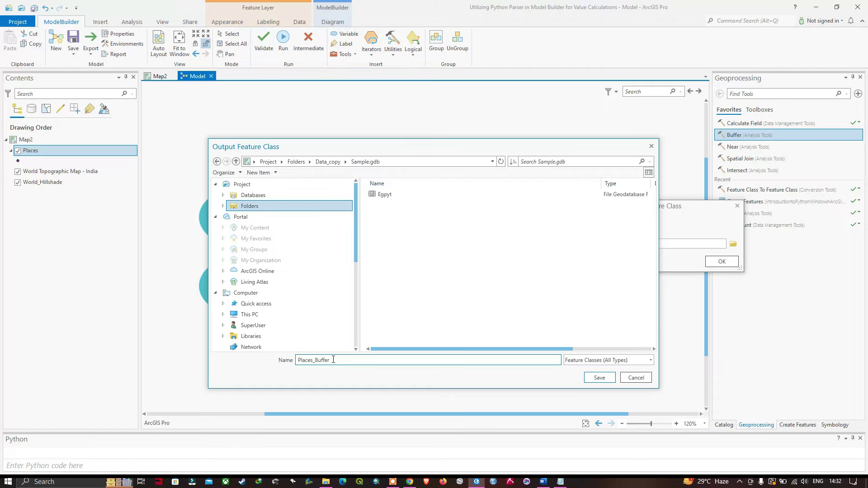
left_click(600, 377)
left_click(720, 265)
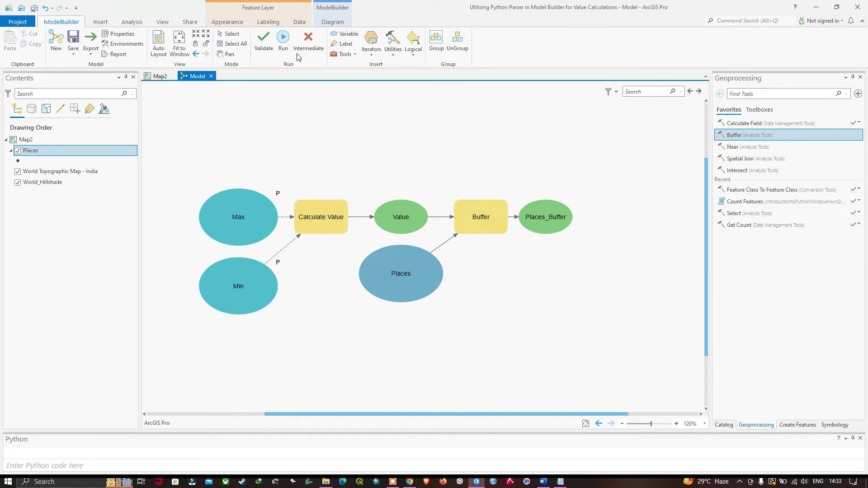
Run the whole model and check the calculated buffer distance in the run messages
left_click(283, 44)
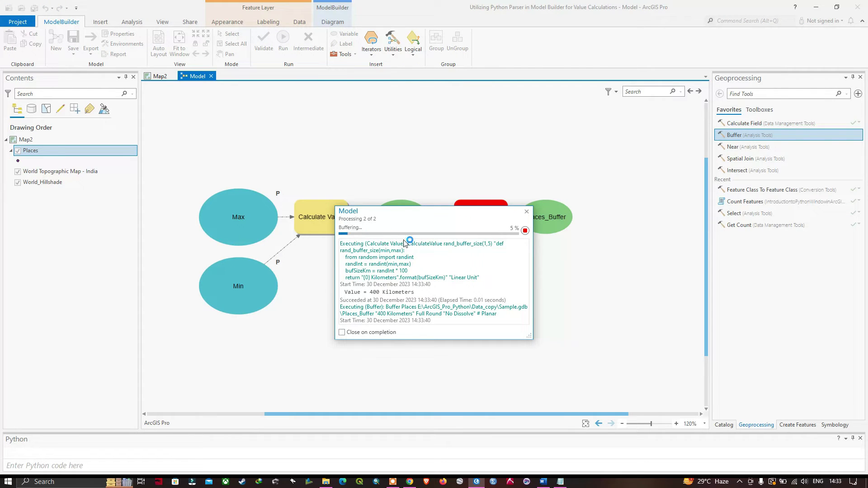
left_click_drag(444, 339, 448, 368)
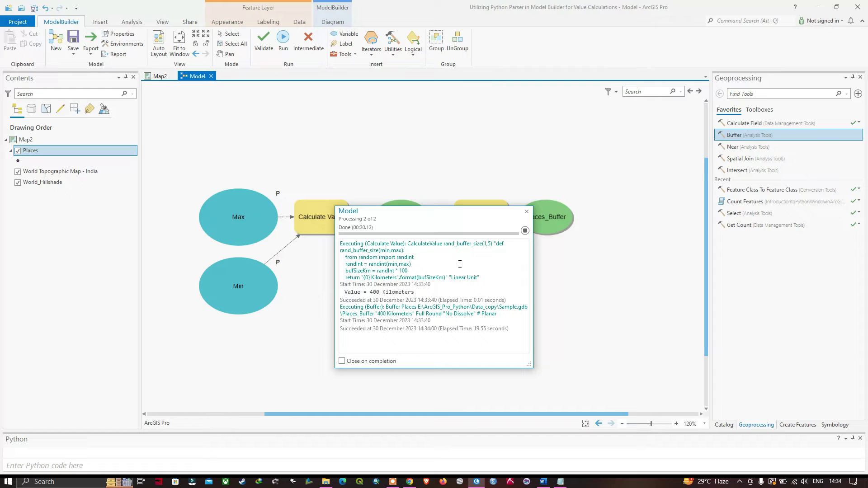
left_click_drag(413, 291, 369, 292)
left_click(527, 212)
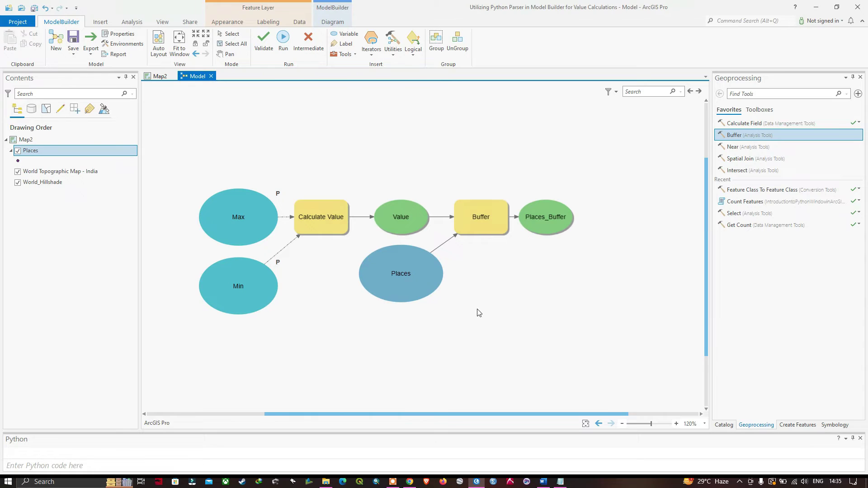
Validate the model to reset its run state, run it again and check the new random distance
left_click(268, 49)
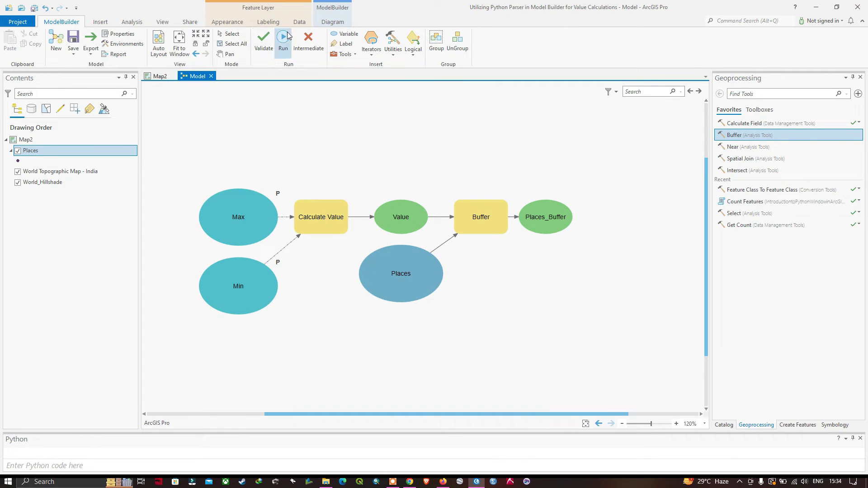
left_click(283, 39)
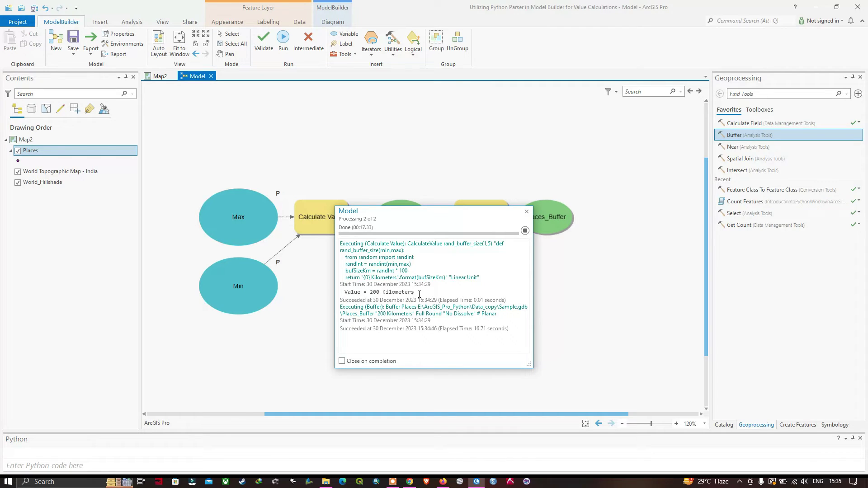
left_click(527, 211)
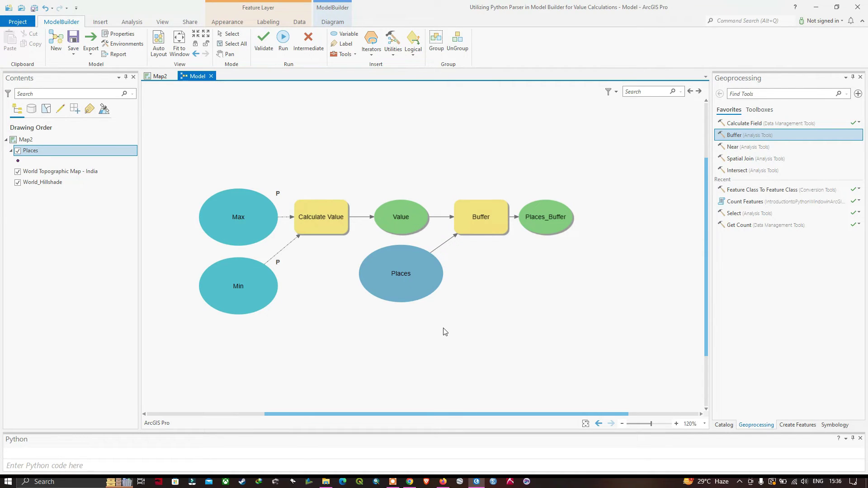
In the model's properties, set the name to RandomBuffer and the label to Random buffer
left_click(120, 36)
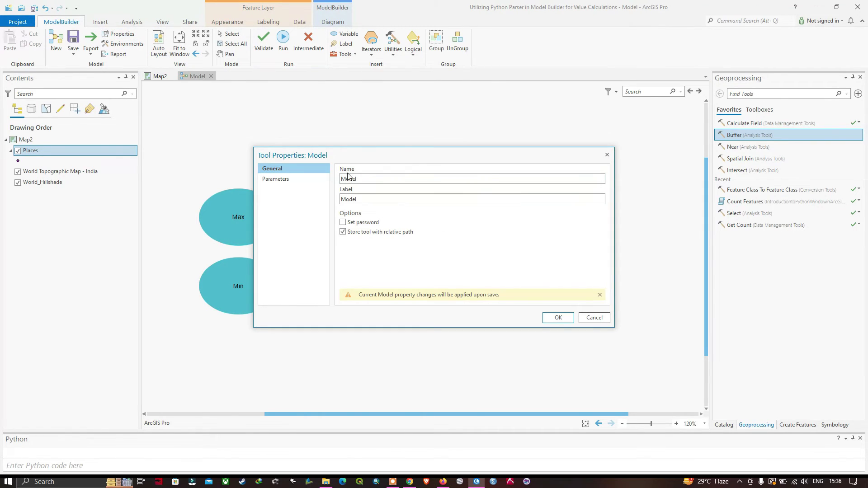
double_click(368, 180)
type("RandomBuffer")
left_click(365, 201)
double_click(365, 200)
type("Random buffer")
Reorder the model parameters so that Min comes before Max, apply the properties and save the model
left_click(276, 179)
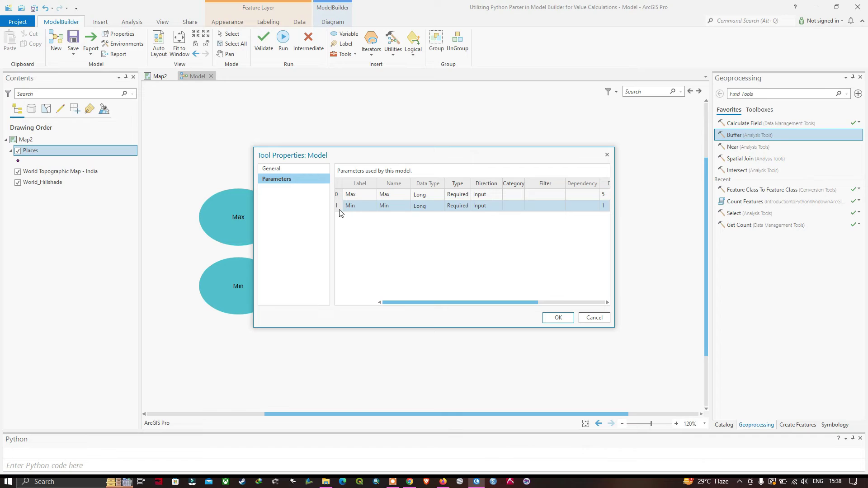
left_click(340, 209)
left_click_drag(341, 196, 354, 222)
left_click(558, 318)
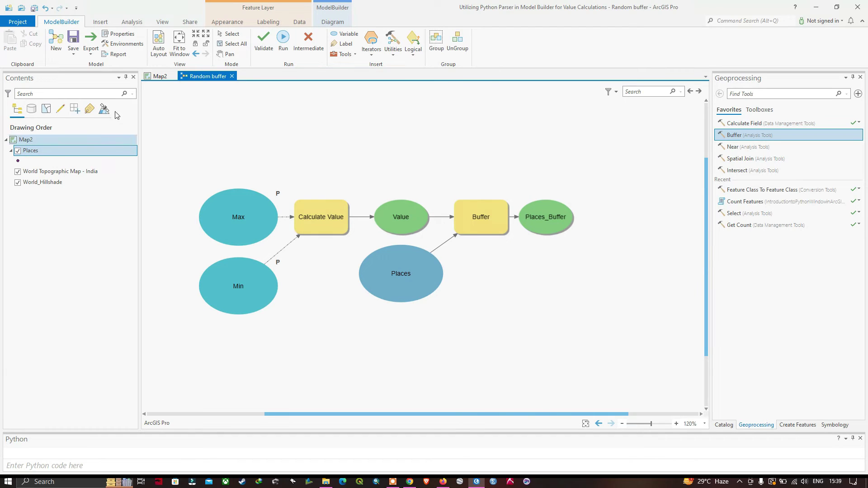
left_click(74, 43)
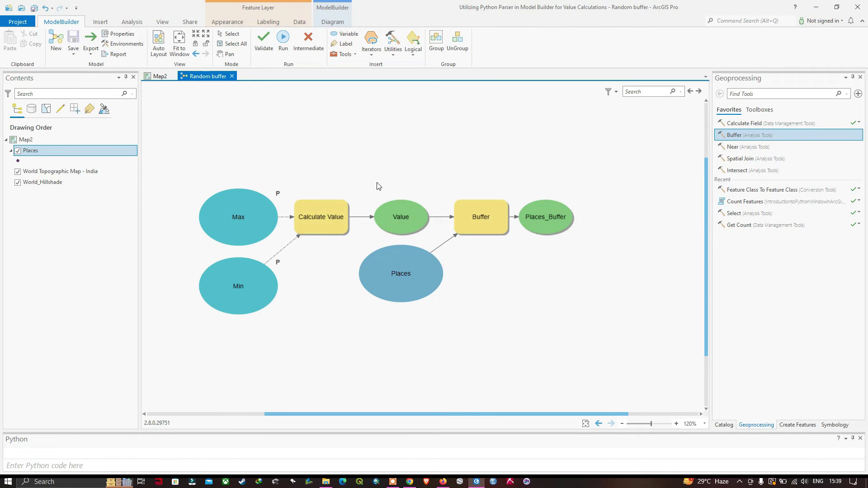
Expand the toolbox Introduction to Python Window in ArcGIS Pro.tbx in the project catalog and refresh it
left_click(725, 425)
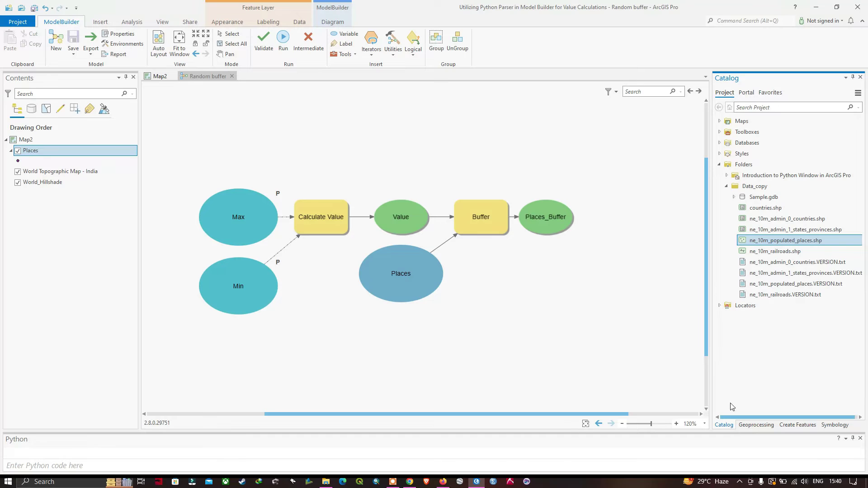
left_click(719, 165)
left_click(720, 132)
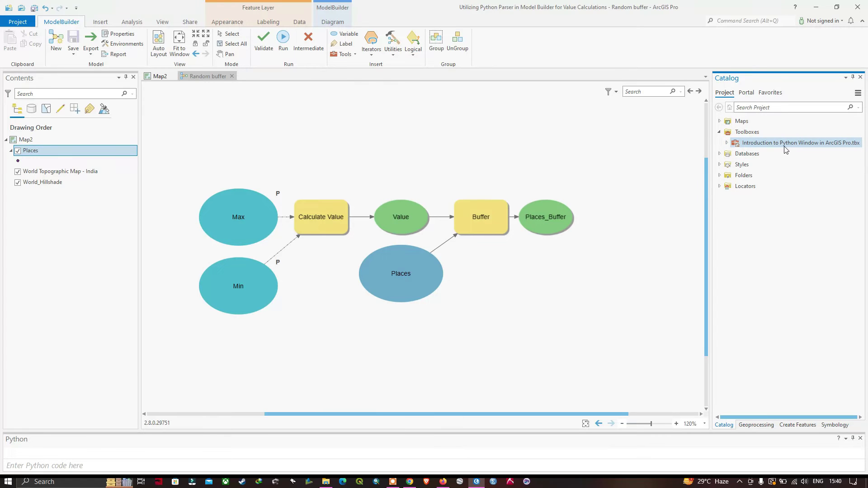
left_click(727, 143)
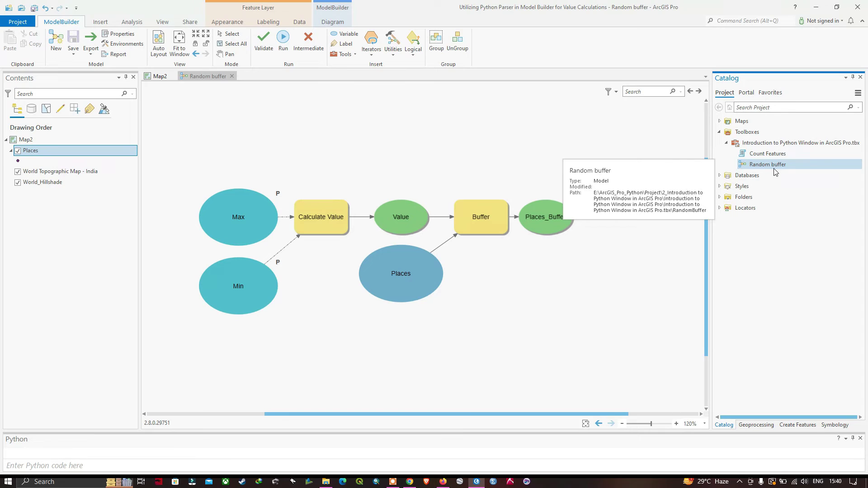
right_click(763, 145)
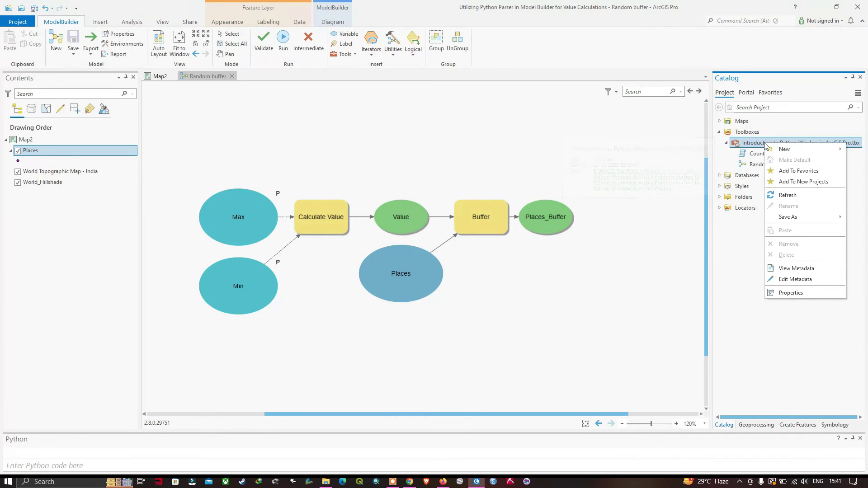
left_click(782, 196)
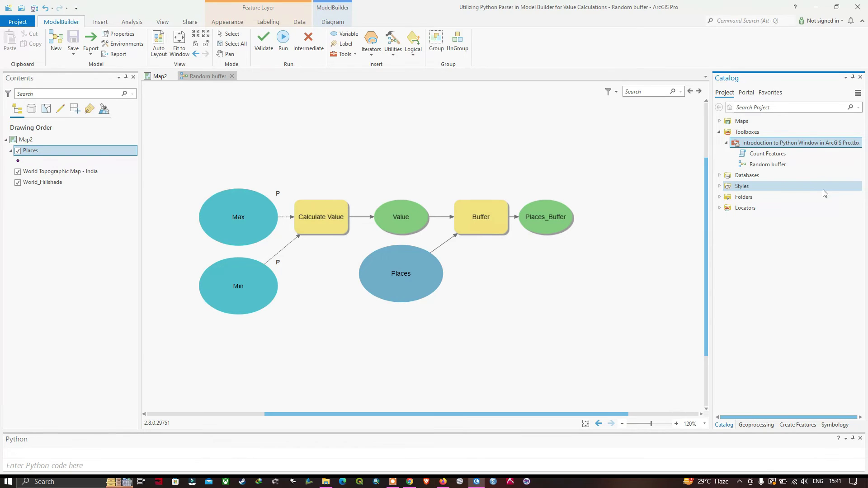
Run the Random buffer model as a tool with Min 4 and Max 10, and open the run details
left_click(773, 165)
double_click(775, 166)
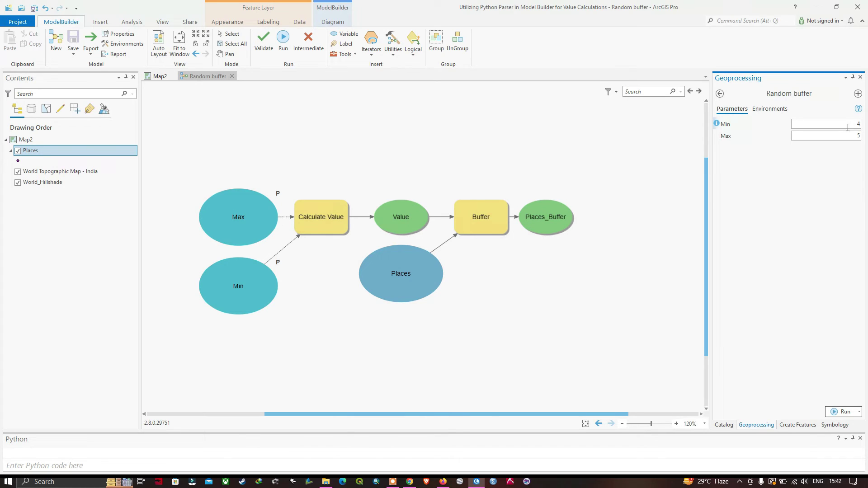
left_click(859, 136)
left_click(846, 412)
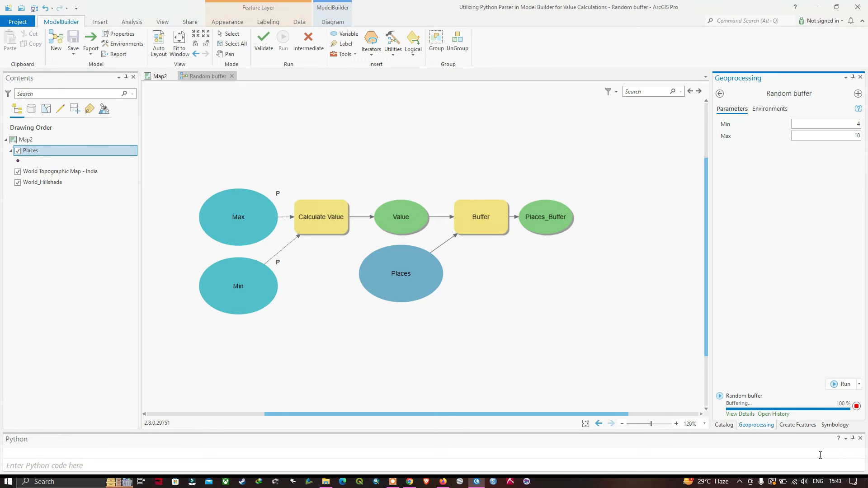
left_click(751, 413)
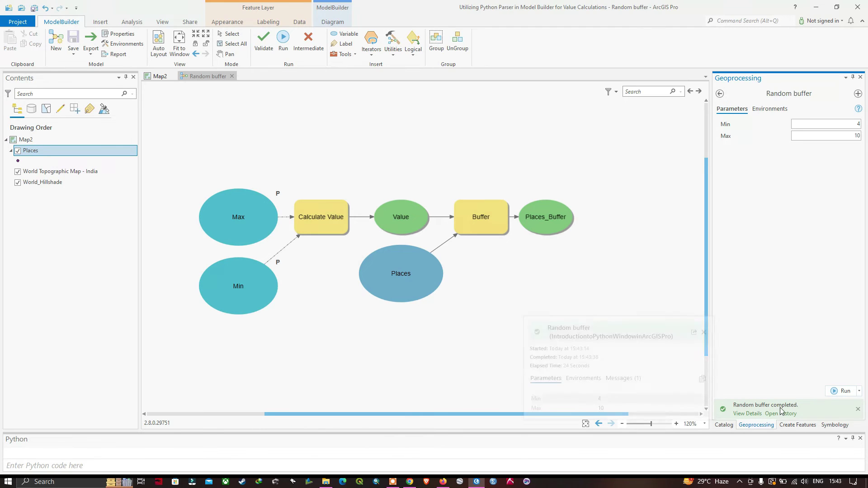
left_click(751, 414)
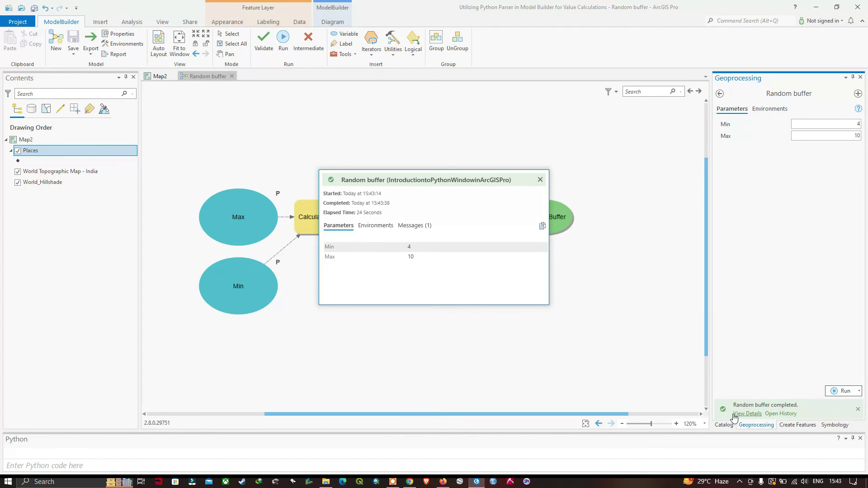
Check the Random buffer run's messages for the calculated distance value, and close the run details
left_click_drag(490, 180, 661, 230)
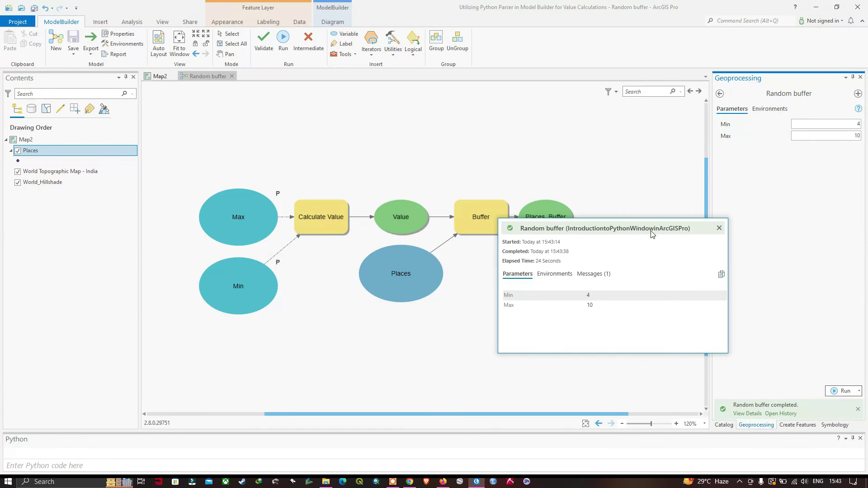
left_click(594, 276)
left_click_drag(633, 218, 632, 159)
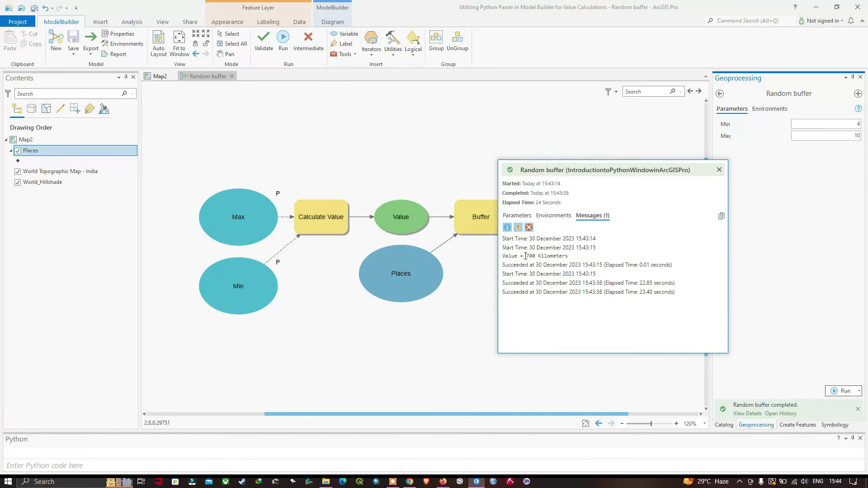
left_click_drag(526, 256, 568, 257)
left_click(568, 256)
left_click(720, 170)
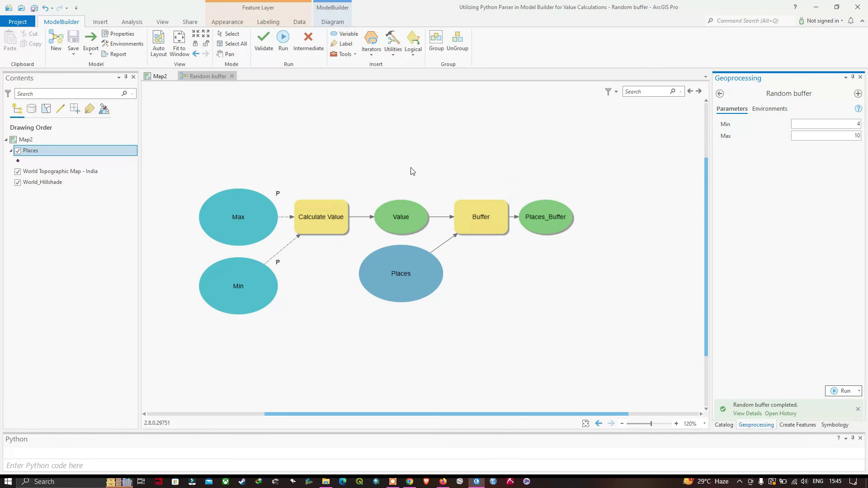
Switch to Map2 and expand the Data_copy folder and its Sample.gdb geodatabase in the project catalog
left_click(160, 78)
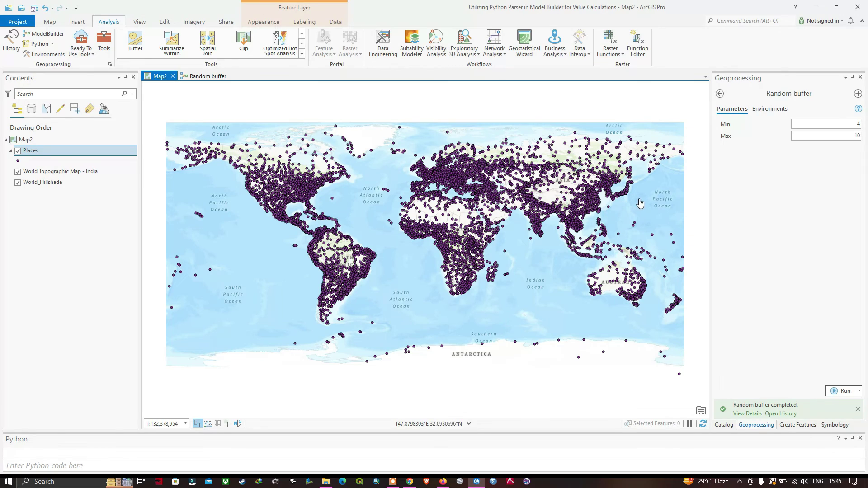
left_click(725, 428)
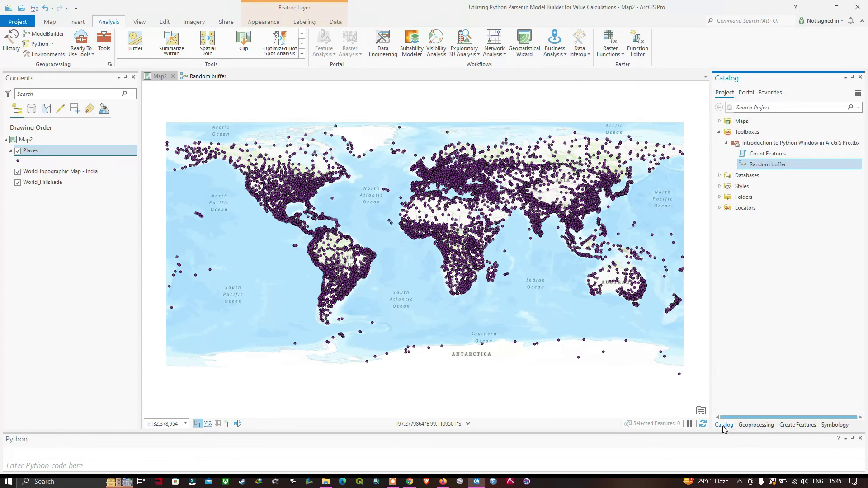
left_click(737, 199)
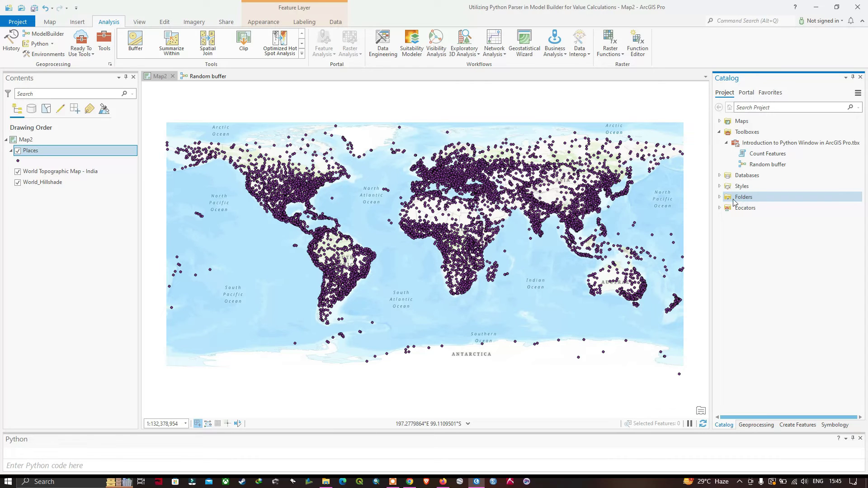
left_click(720, 198)
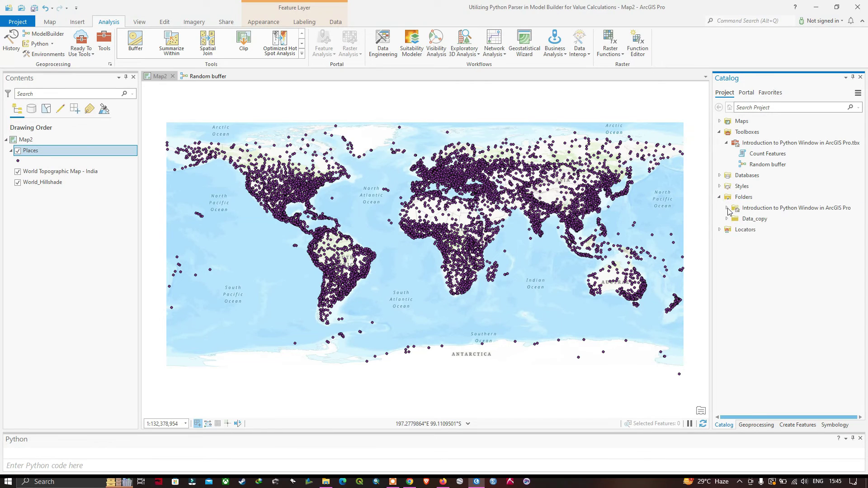
left_click(727, 219)
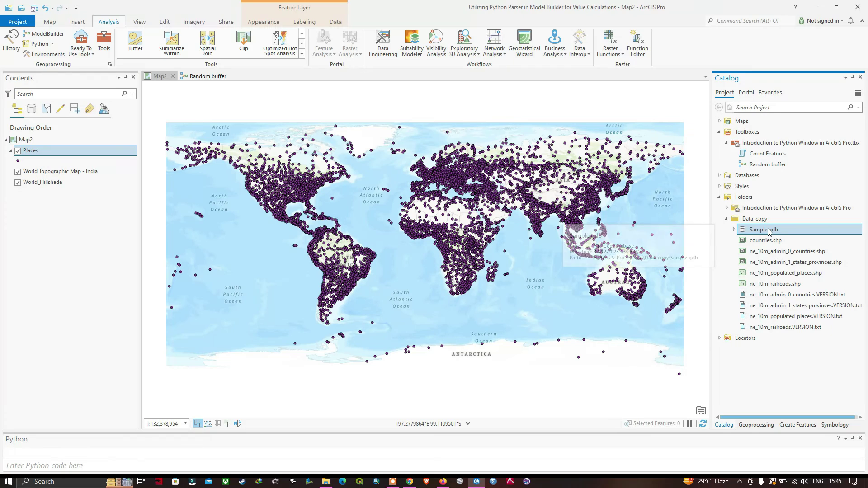
left_click(734, 229)
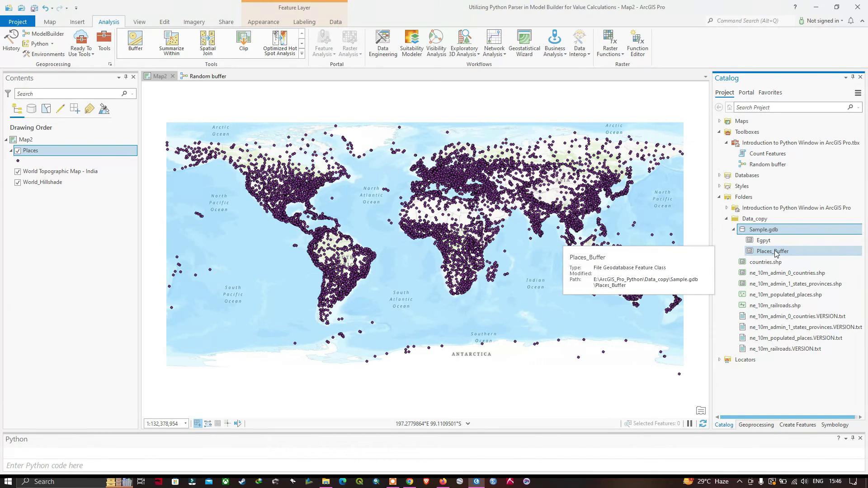
Refresh Sample.gdb and add its Places_Buffer feature class to the current map
right_click(767, 232)
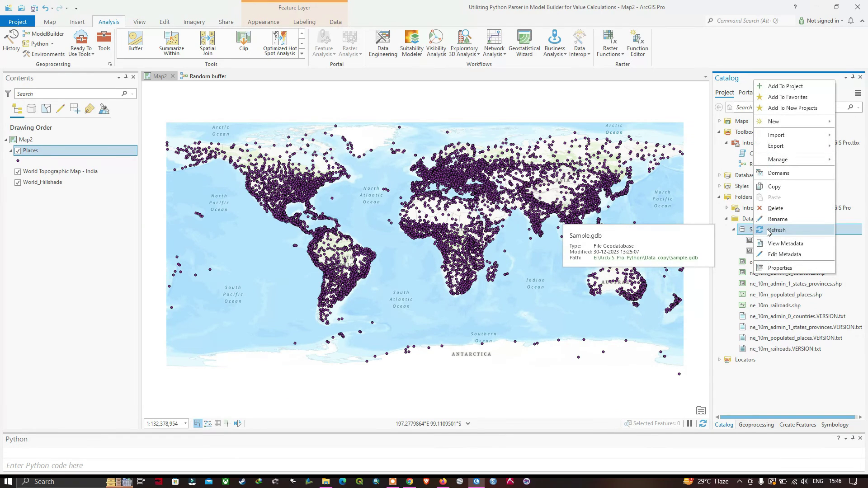
left_click(778, 230)
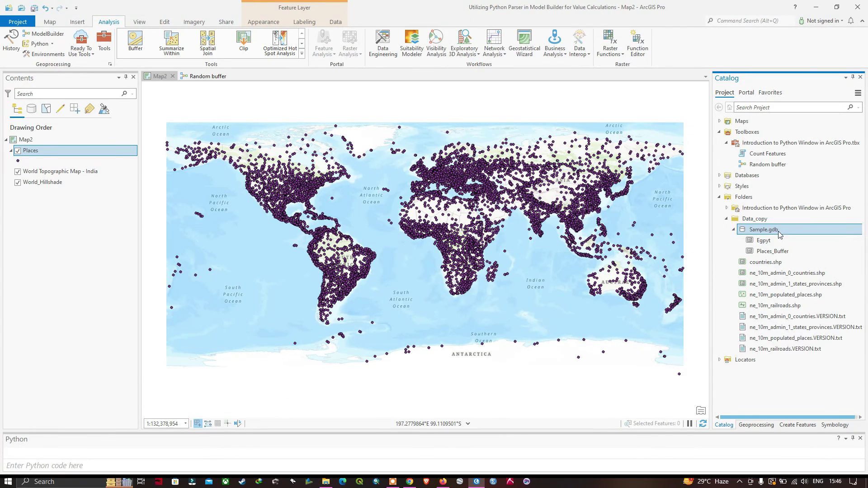
right_click(770, 254)
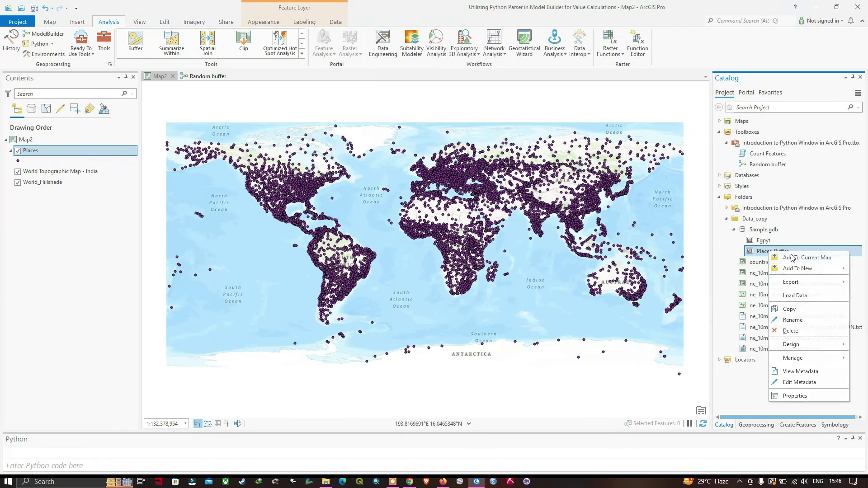
left_click(792, 258)
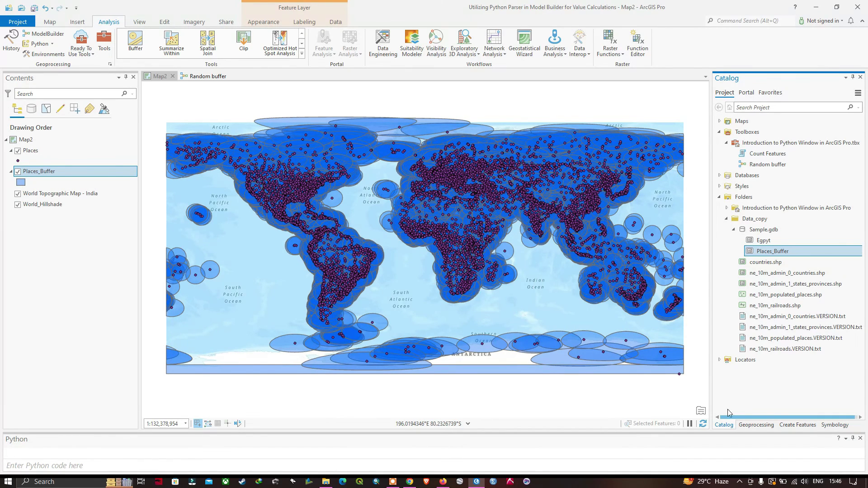
Dismiss the previous Random buffer run notification and run the tool again with Min 4 and Max 10
left_click(749, 424)
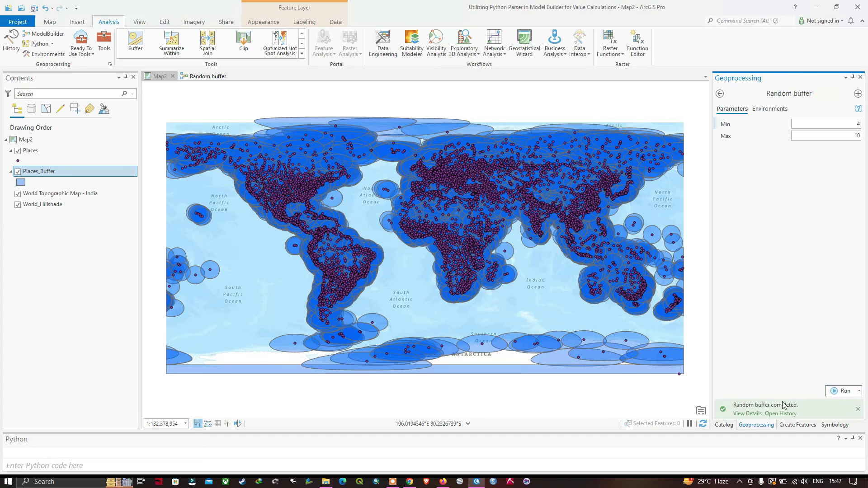
left_click(857, 410)
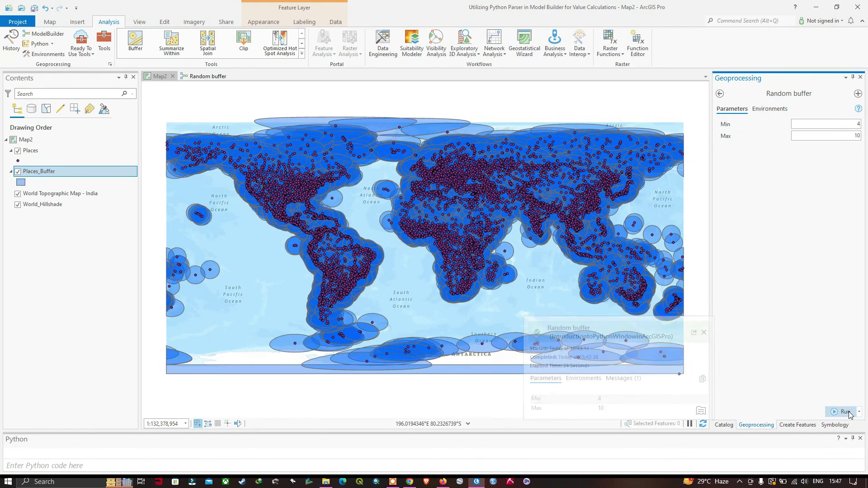
left_click(847, 412)
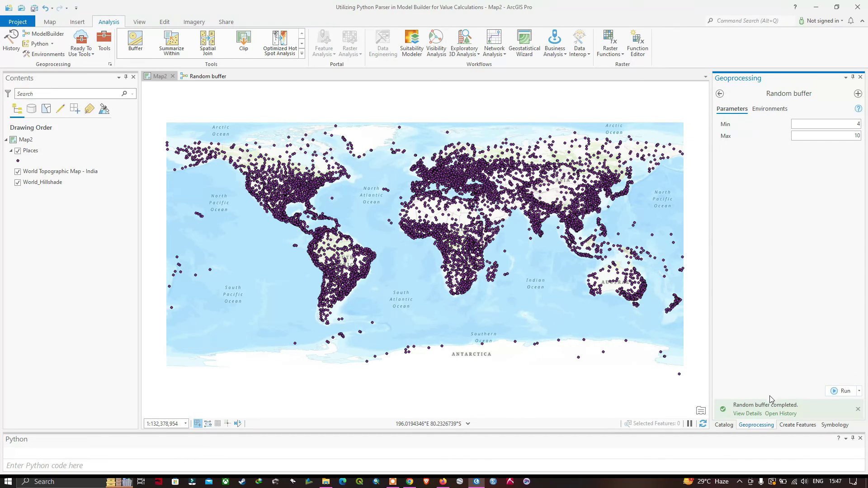
Check the messages of the second Random buffer run for its calculated distance, and close the details
left_click(767, 414)
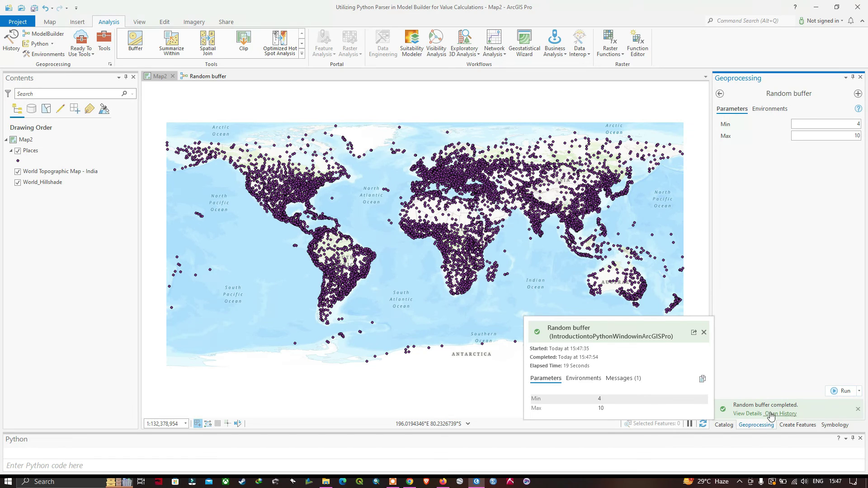
left_click(747, 414)
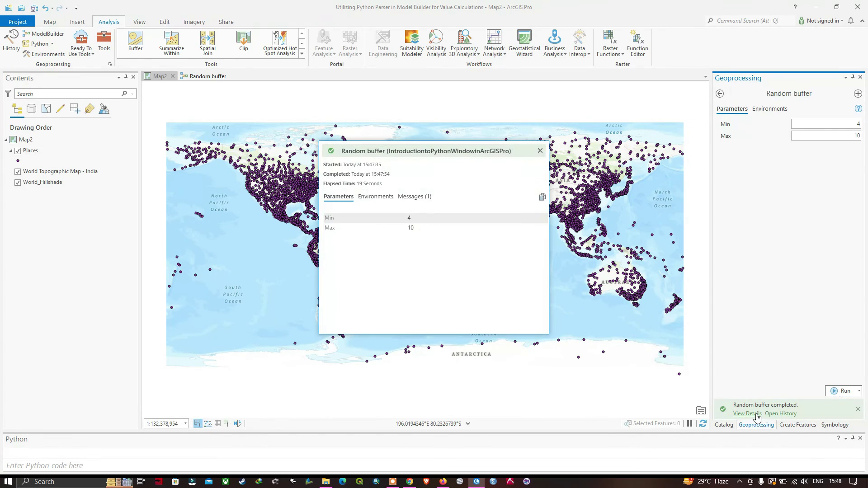
left_click(407, 198)
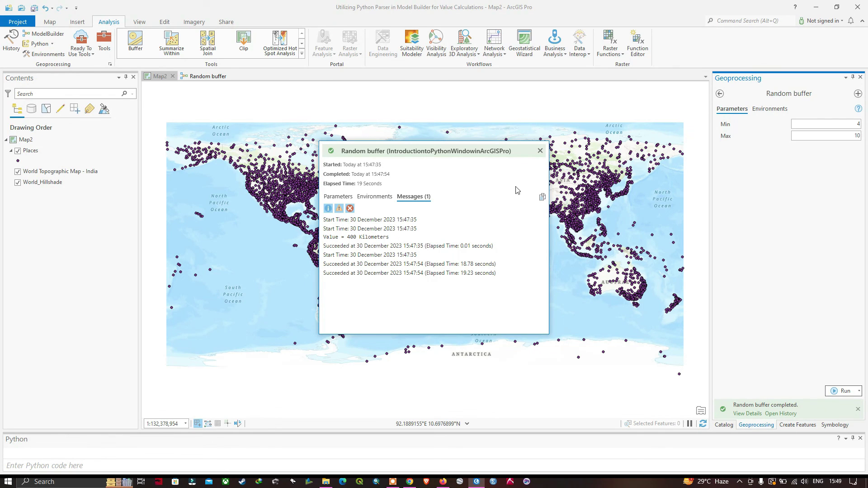
left_click(540, 151)
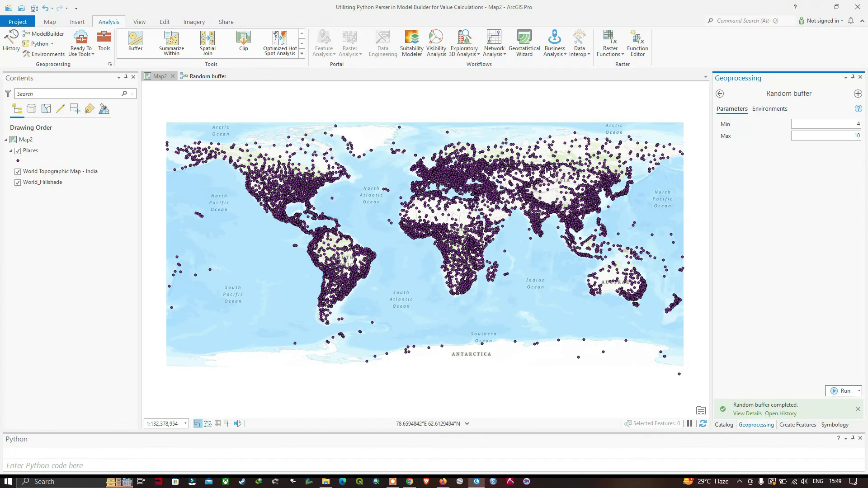
Refresh Sample.gdb in the project catalog and add the regenerated Places_Buffer feature class to Map2
left_click(724, 425)
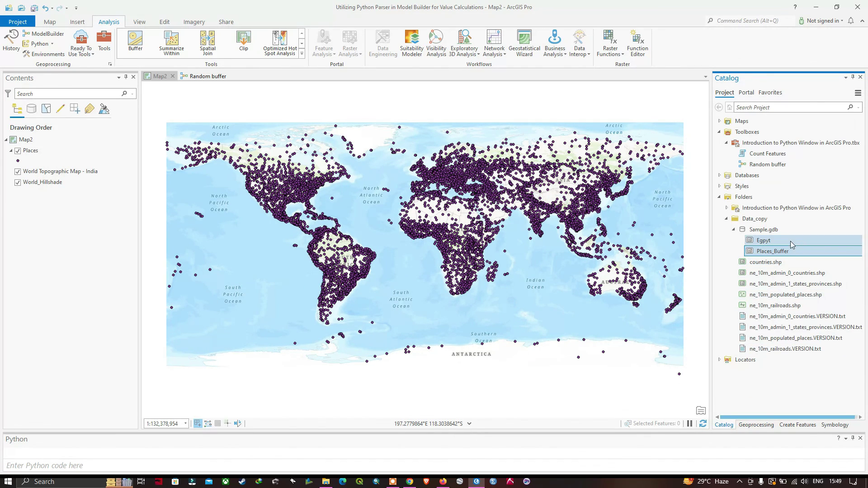
right_click(769, 230)
left_click(775, 234)
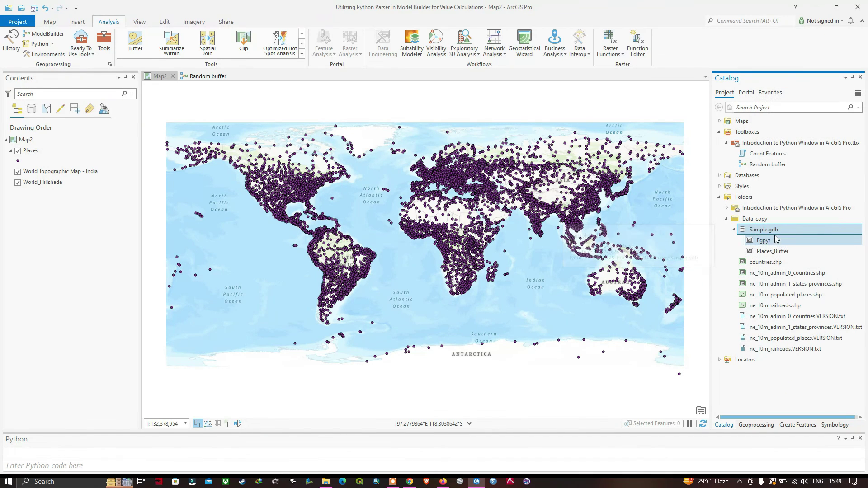
right_click(780, 252)
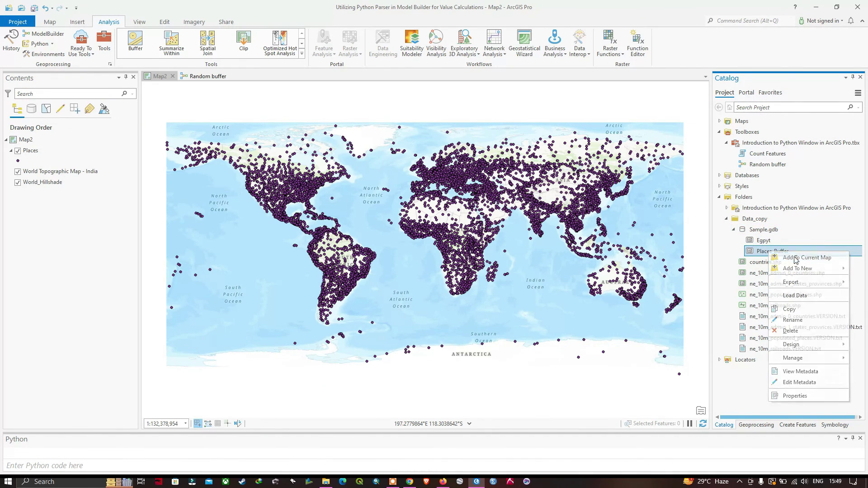
left_click(786, 257)
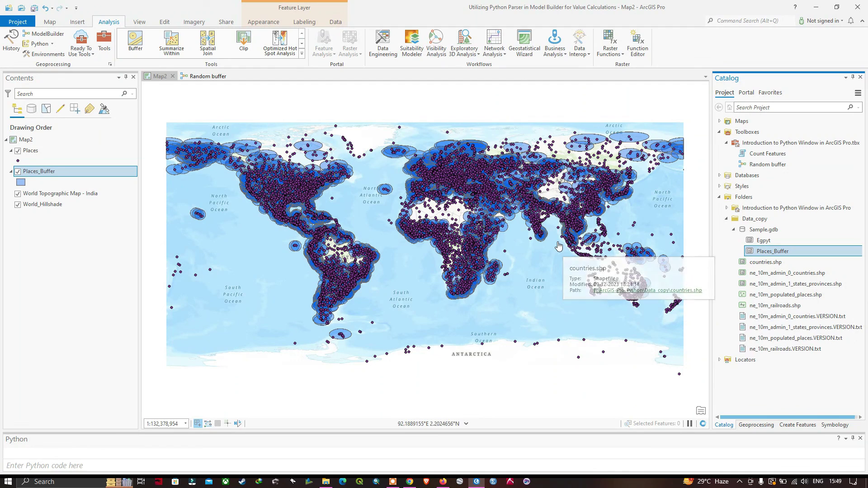